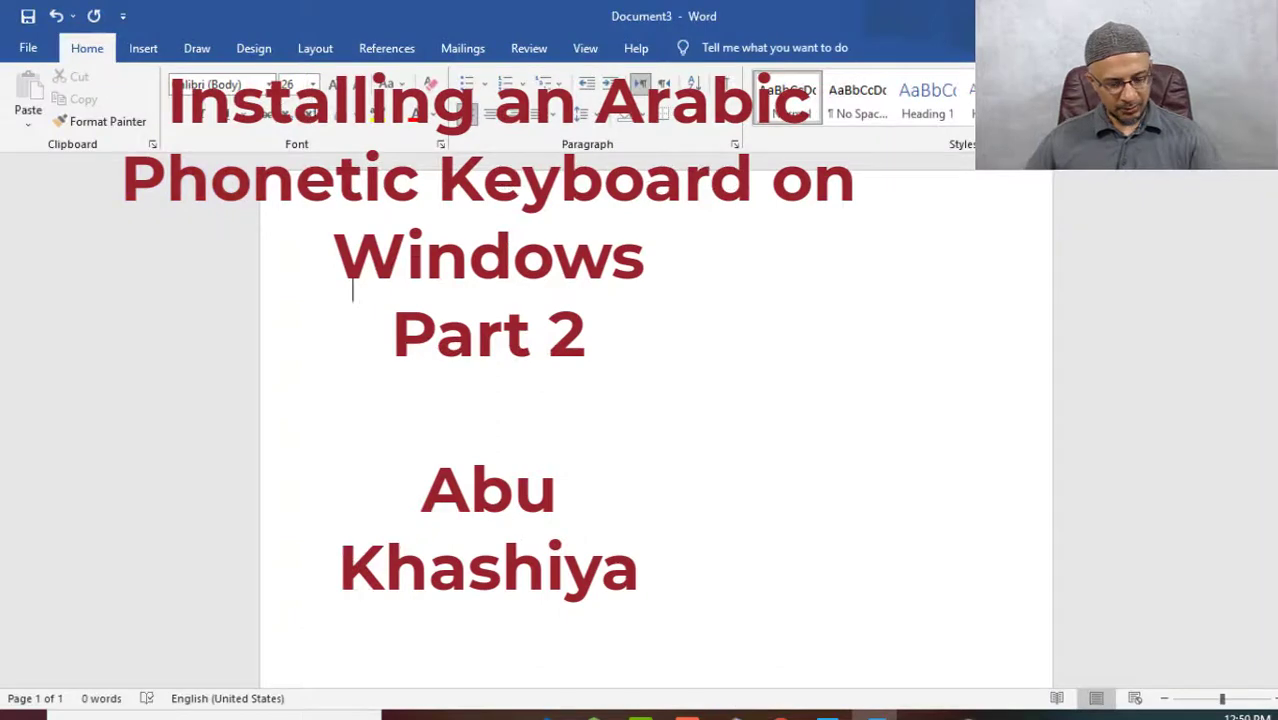
Enter the English sample word Qwerty in the blank document and start a new line below it.
{"action": "type", "text": "qwe"}
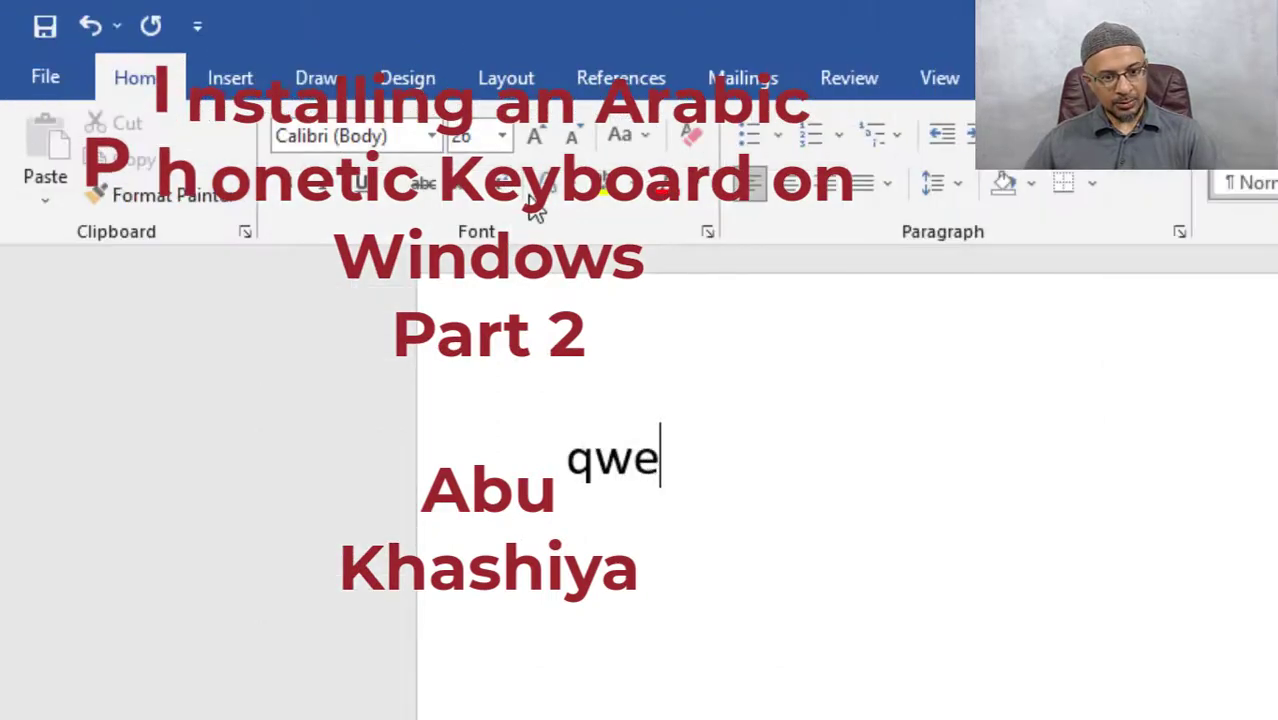
{"action": "type", "text": "rty"}
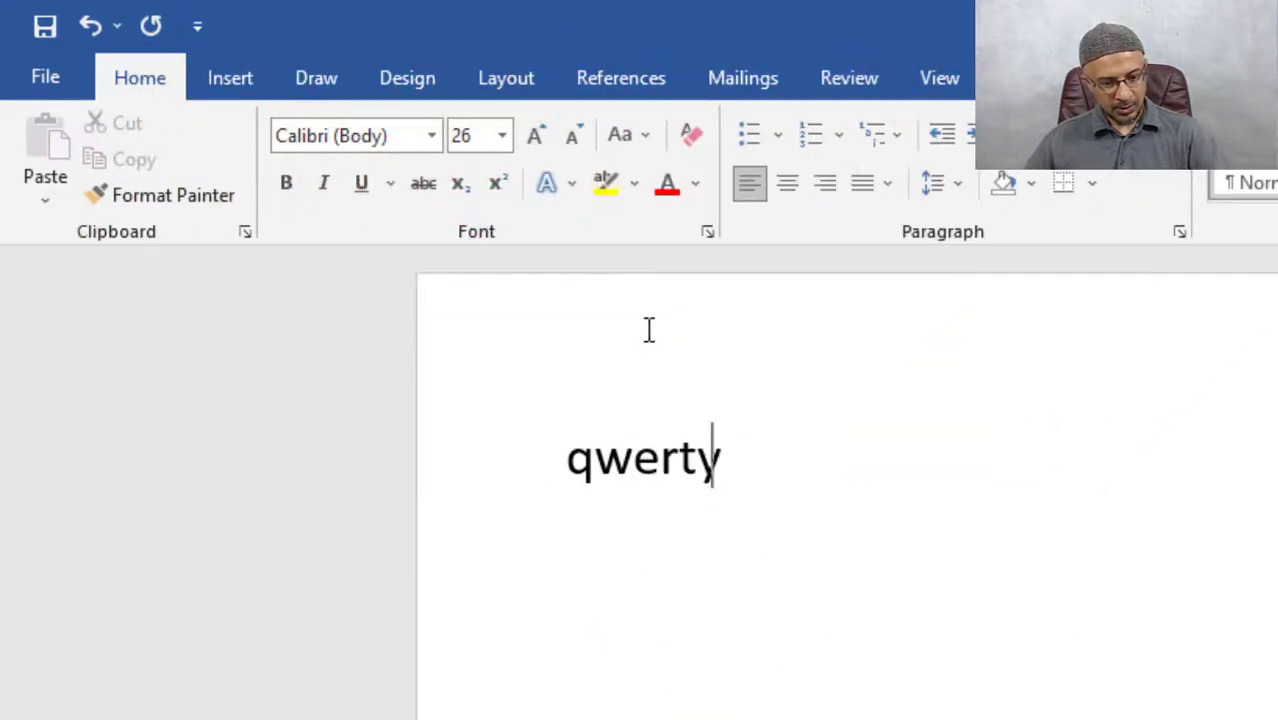
{"action": "key", "text": "Return"}
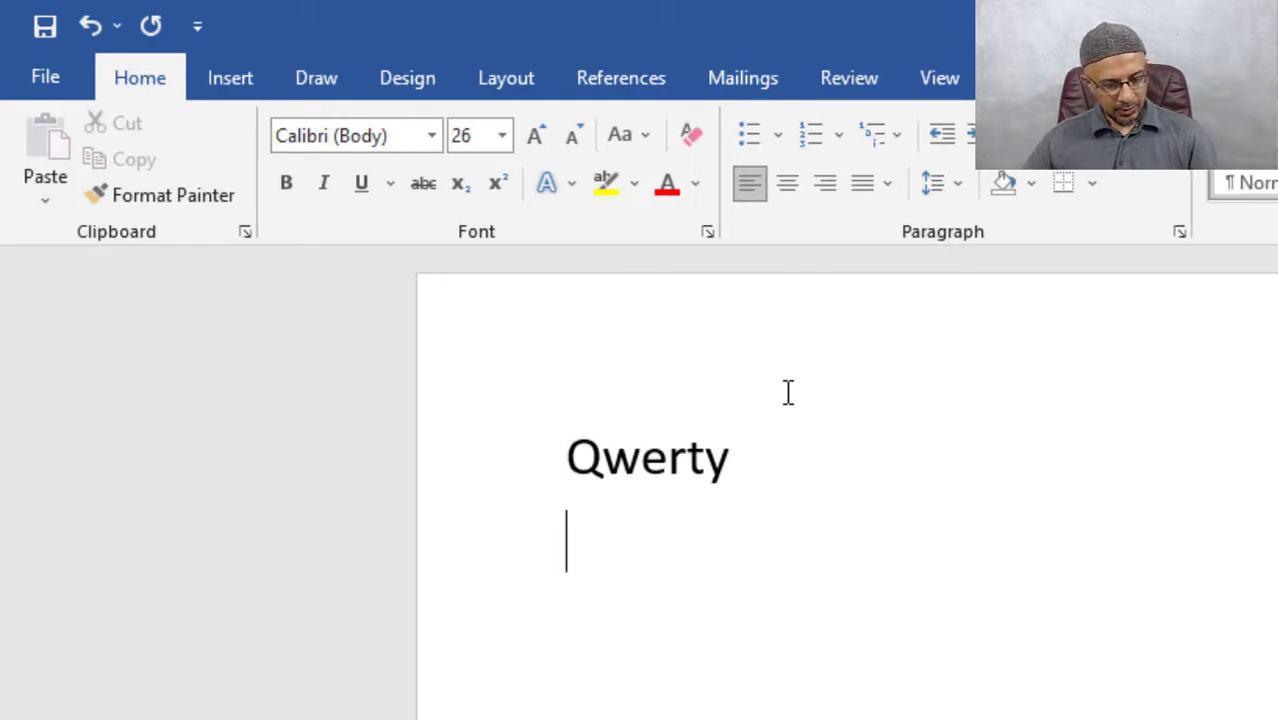
Switch the input language to Arabic and enter the letters قشعرت on the second line.
{"action": "key", "text": "alt+shift"}
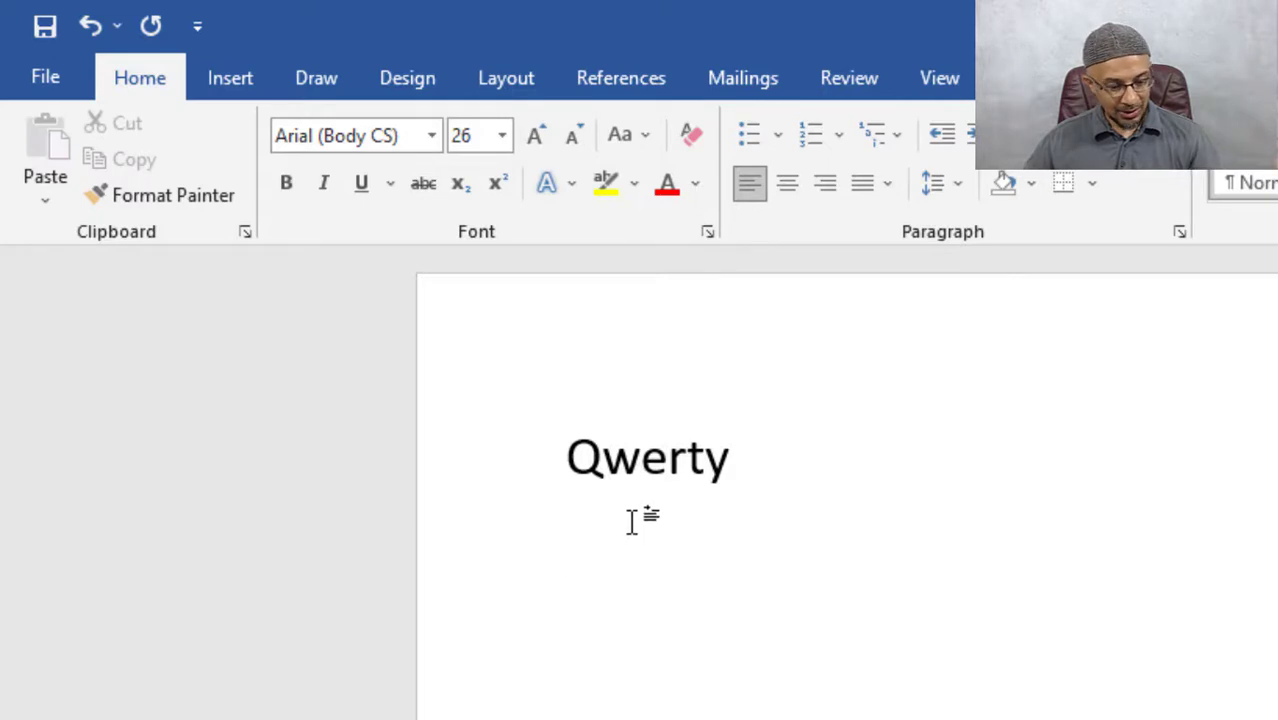
{"action": "type", "text": "ق"}
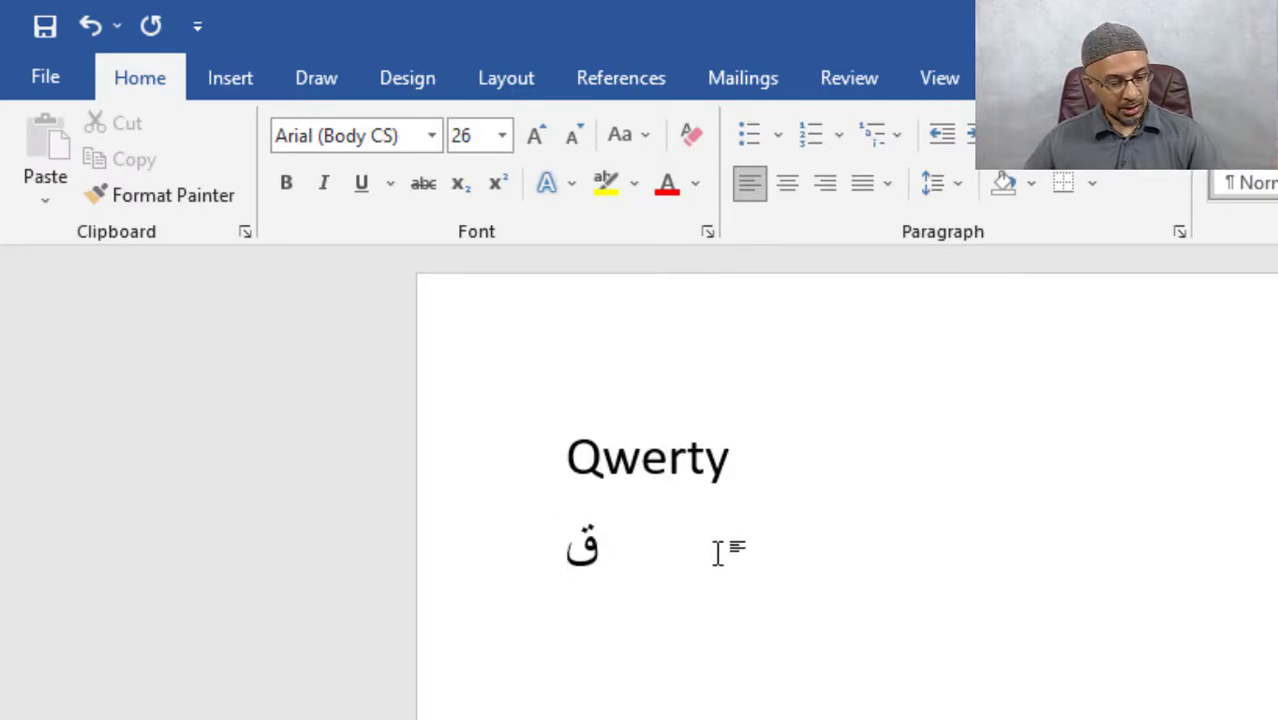
{"action": "type", "text": "ش"}
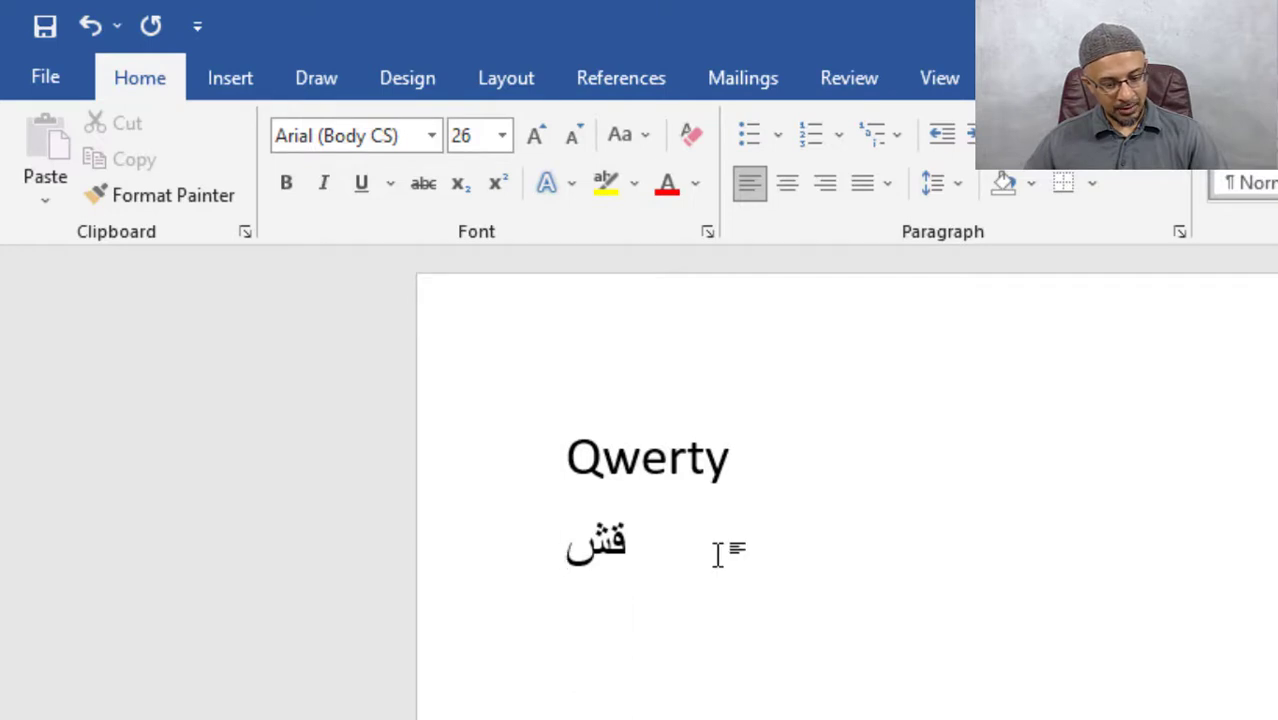
{"action": "type", "text": "ع"}
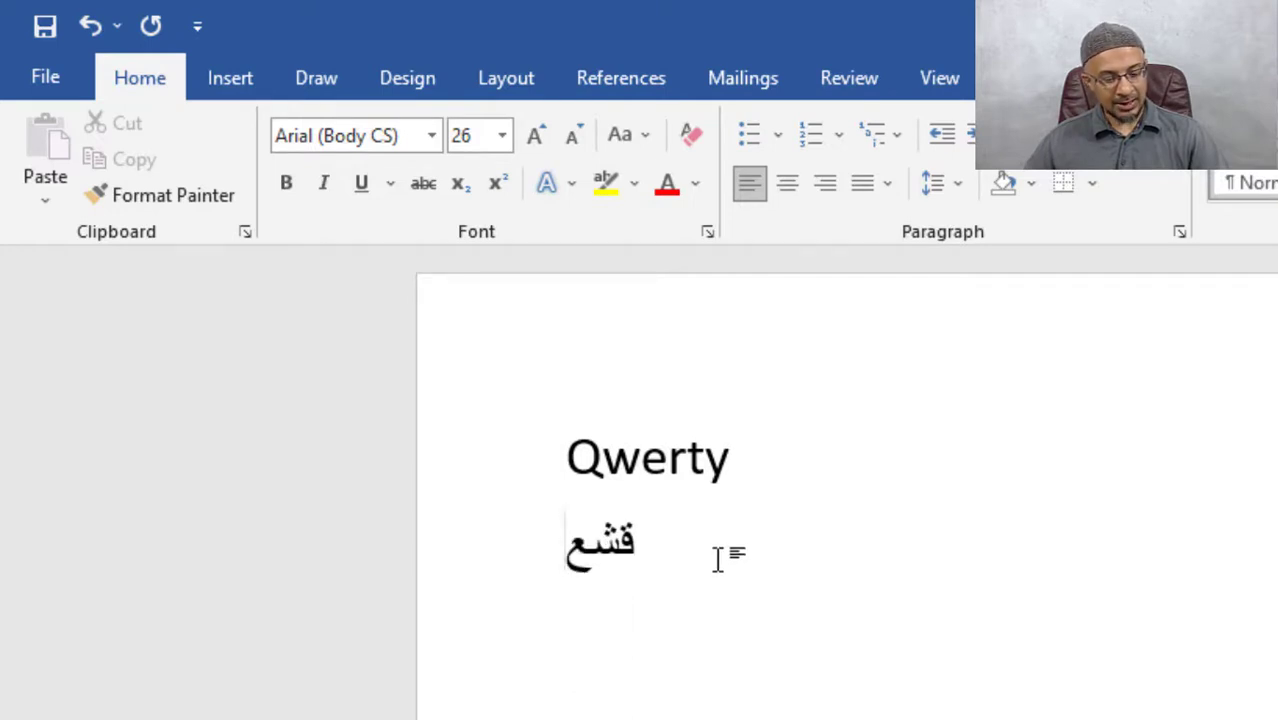
{"action": "type", "text": "رت"}
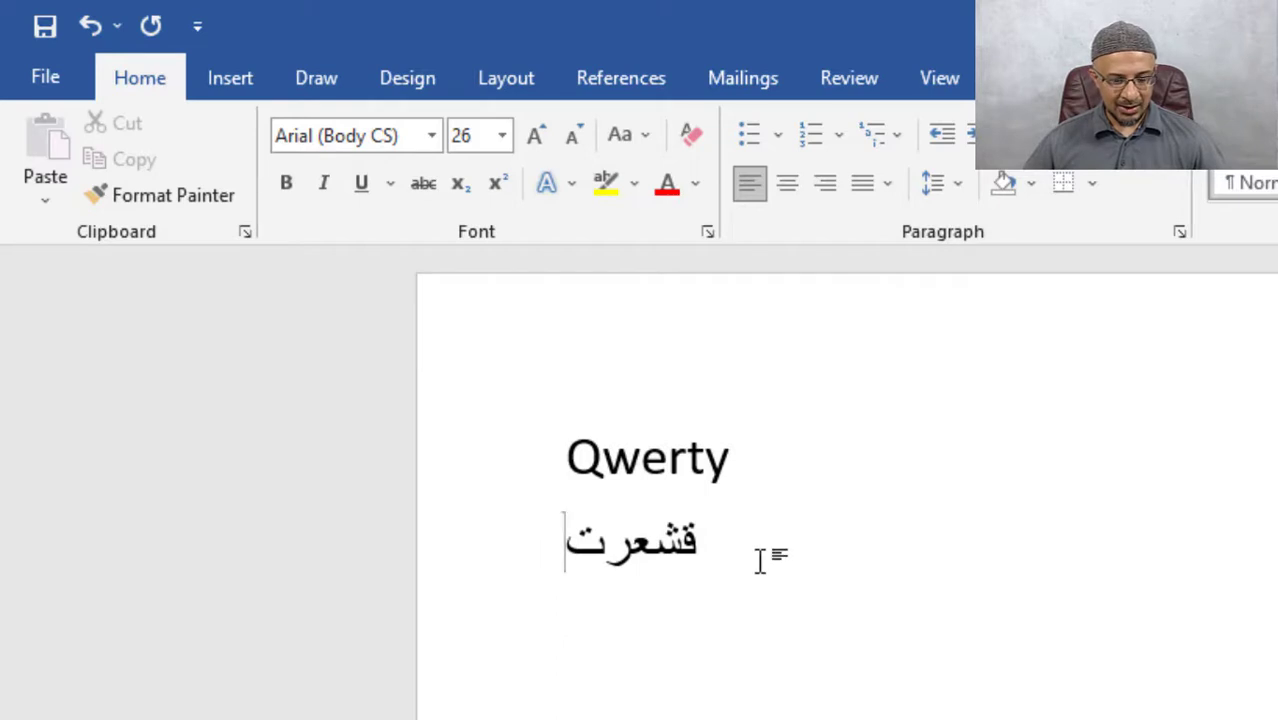
Select the whole Arabic word on the second line and apply the Aldhabi font to it.
{"action": "key", "text": "shift+Right"}
{"action": "key", "text": "shift+Right"}
{"action": "key", "text": "shift+Right"}
{"action": "key", "text": "shift+Right"}
{"action": "key", "text": "shift+Right"}
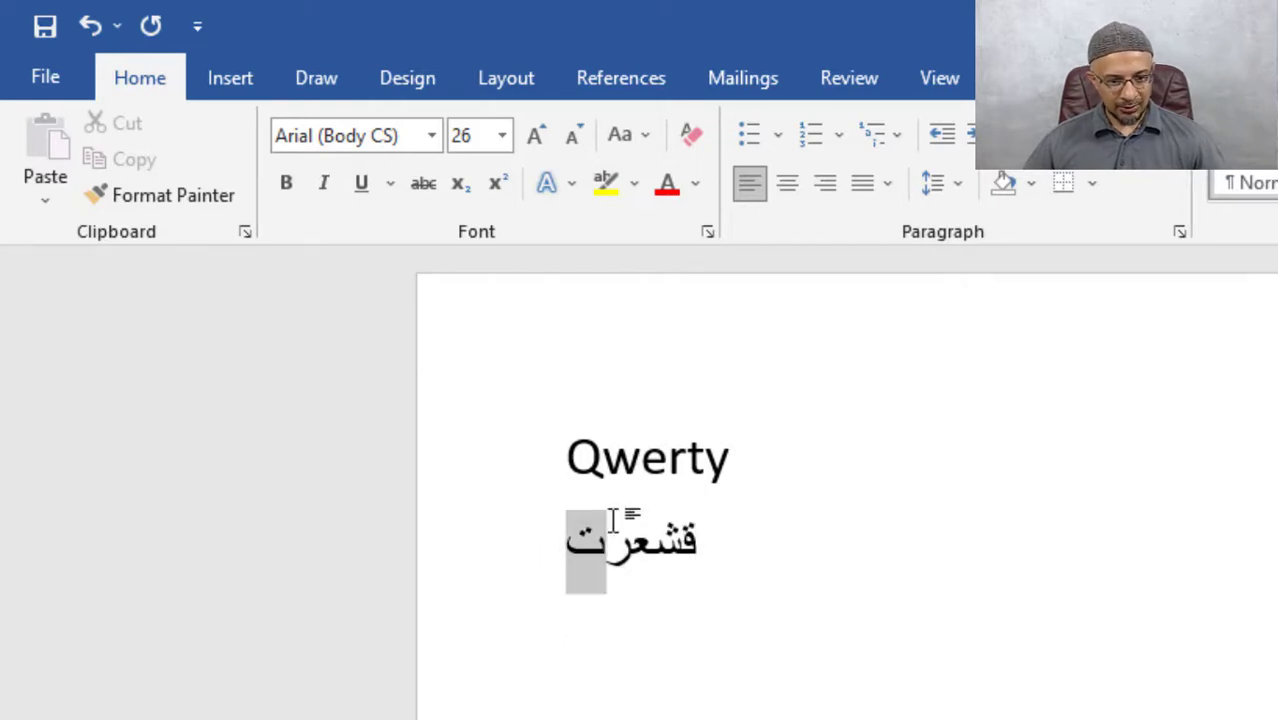
{"action": "double_click", "coordinate": [690, 530]}
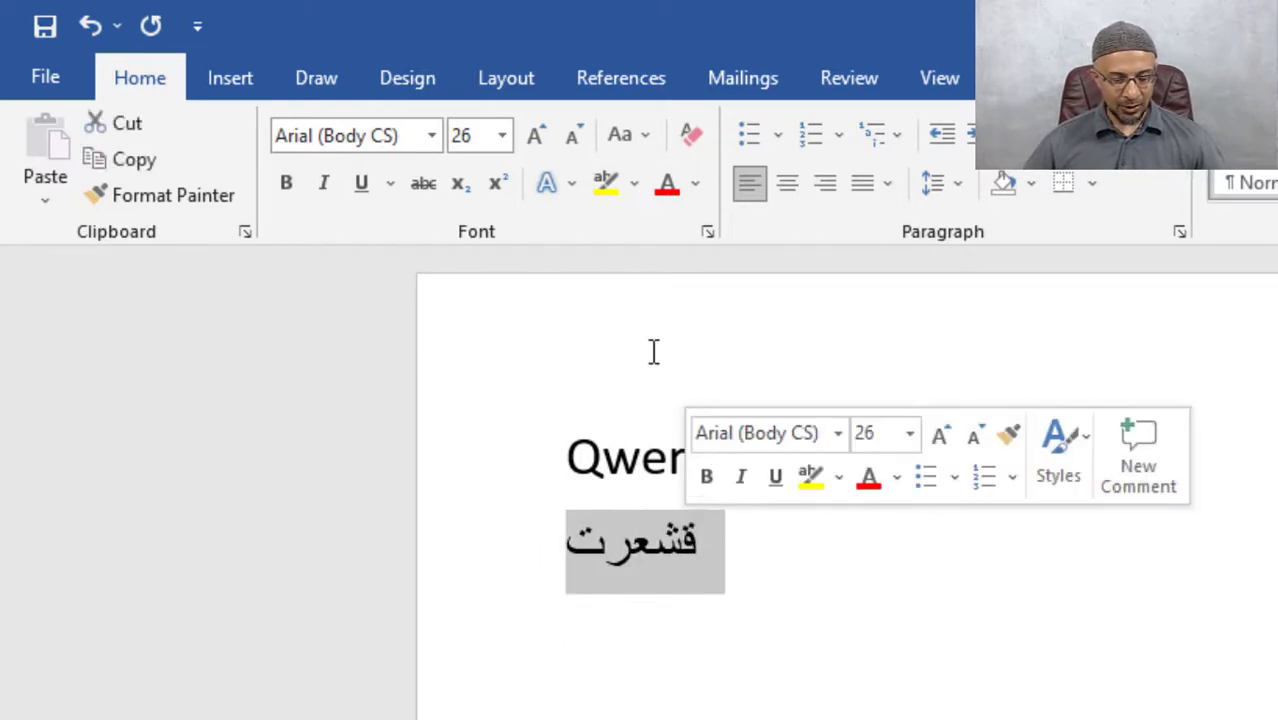
{"action": "left_click", "coordinate": [431, 135]}
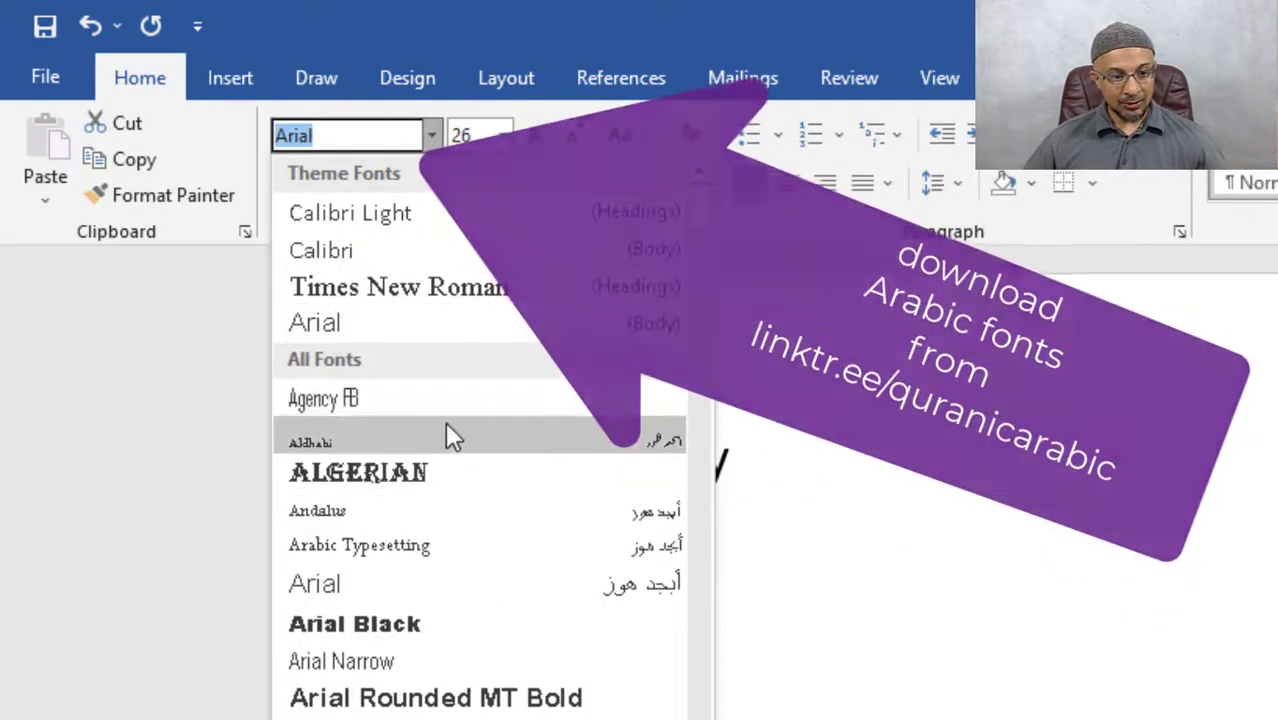
{"action": "left_click", "coordinate": [447, 437]}
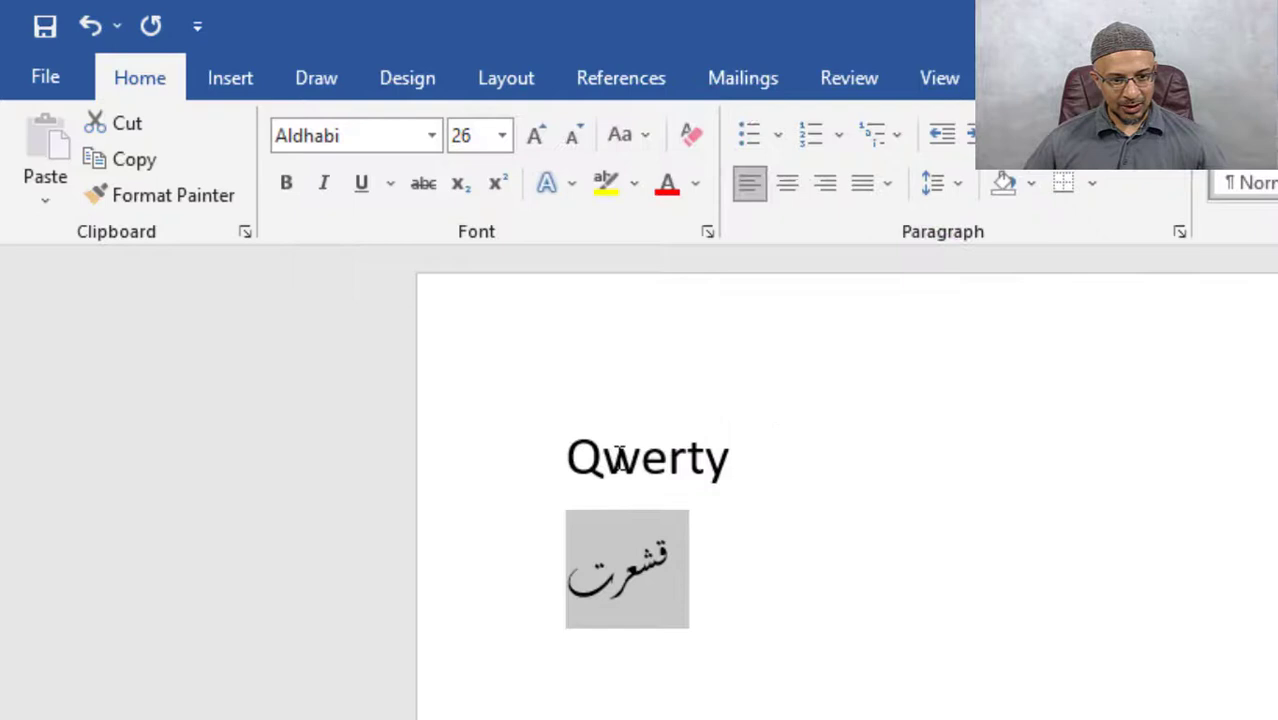
Try the Andalus font and the Arabic Typesetting font on the selected Arabic word.
{"action": "left_click", "coordinate": [431, 135]}
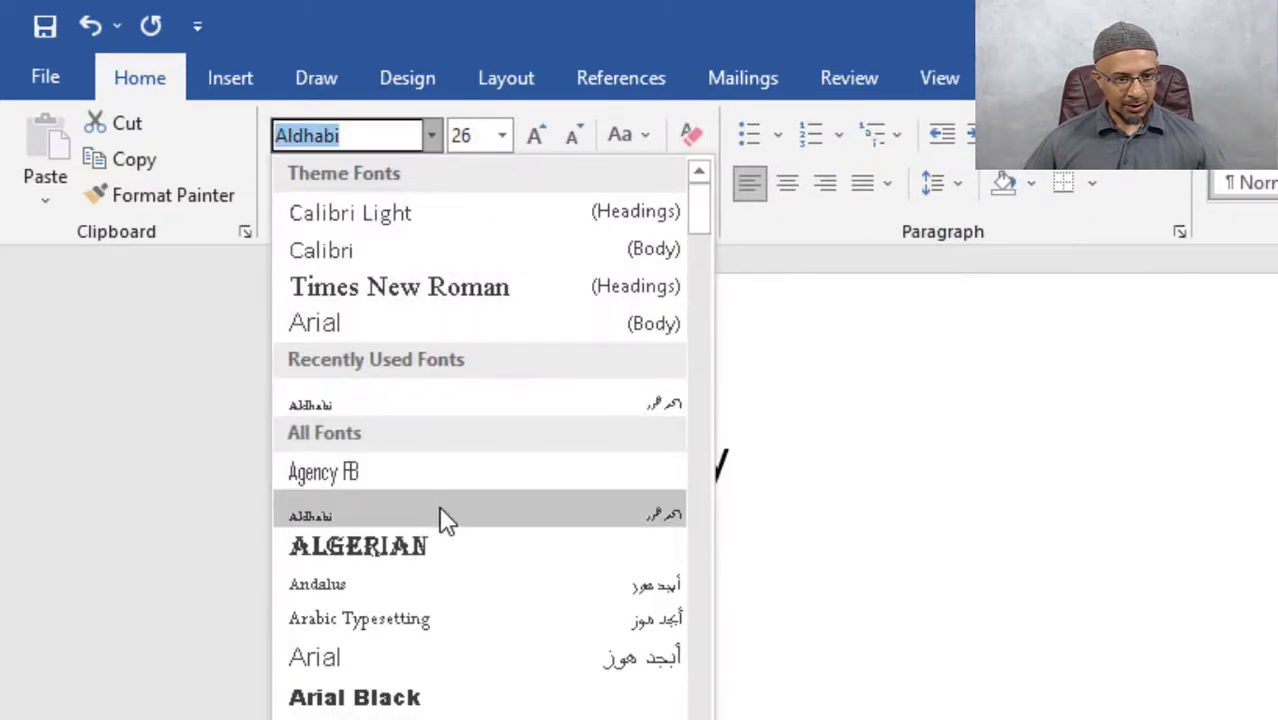
{"action": "left_click", "coordinate": [438, 584]}
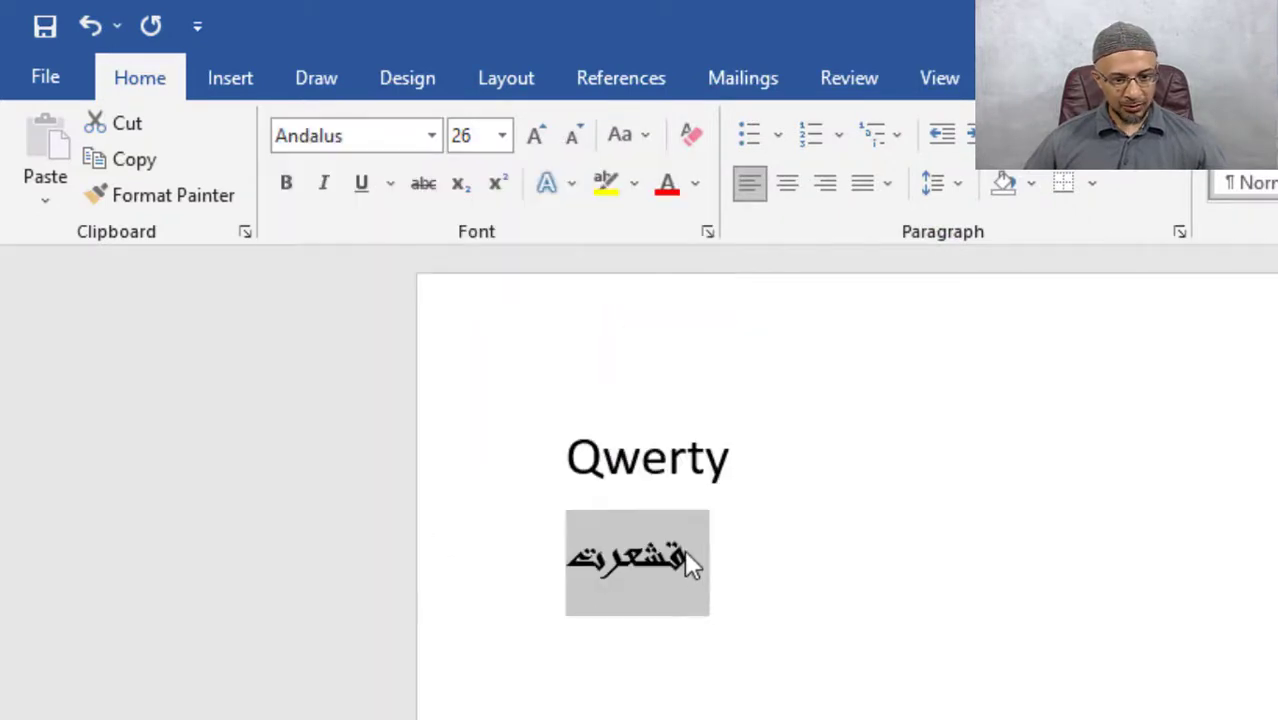
{"action": "left_click", "coordinate": [431, 135]}
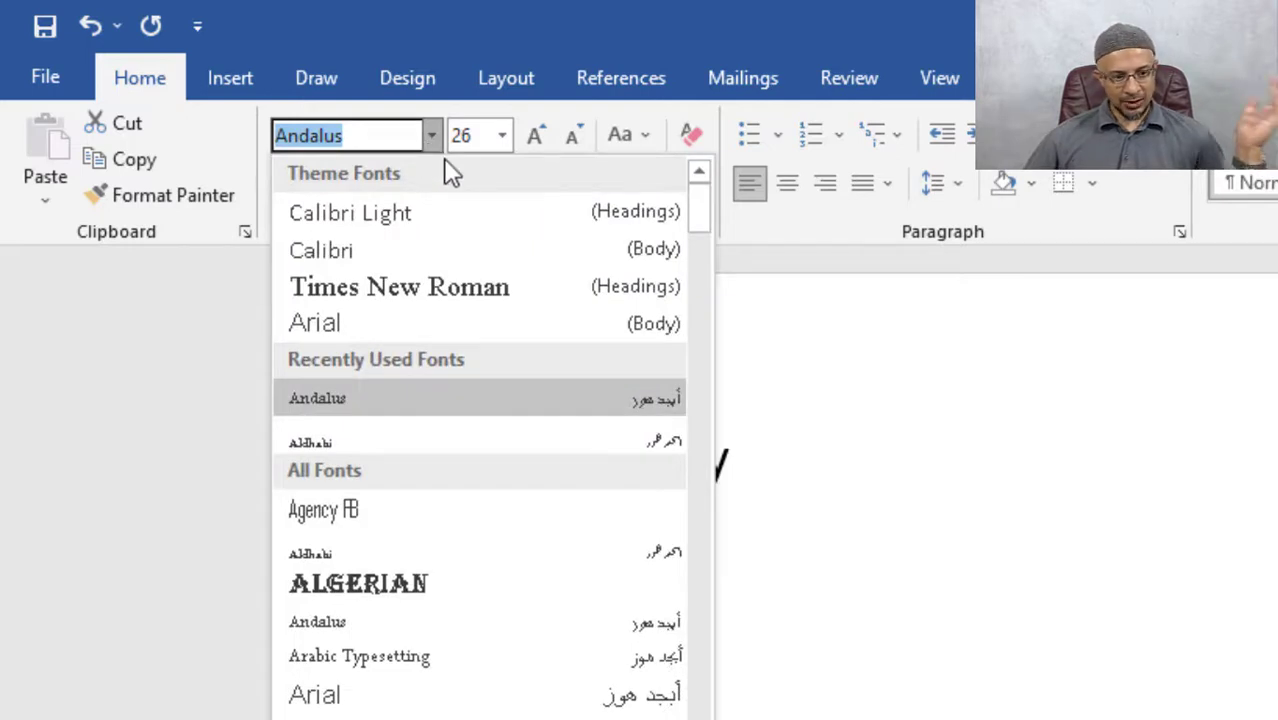
{"action": "left_click", "coordinate": [447, 656]}
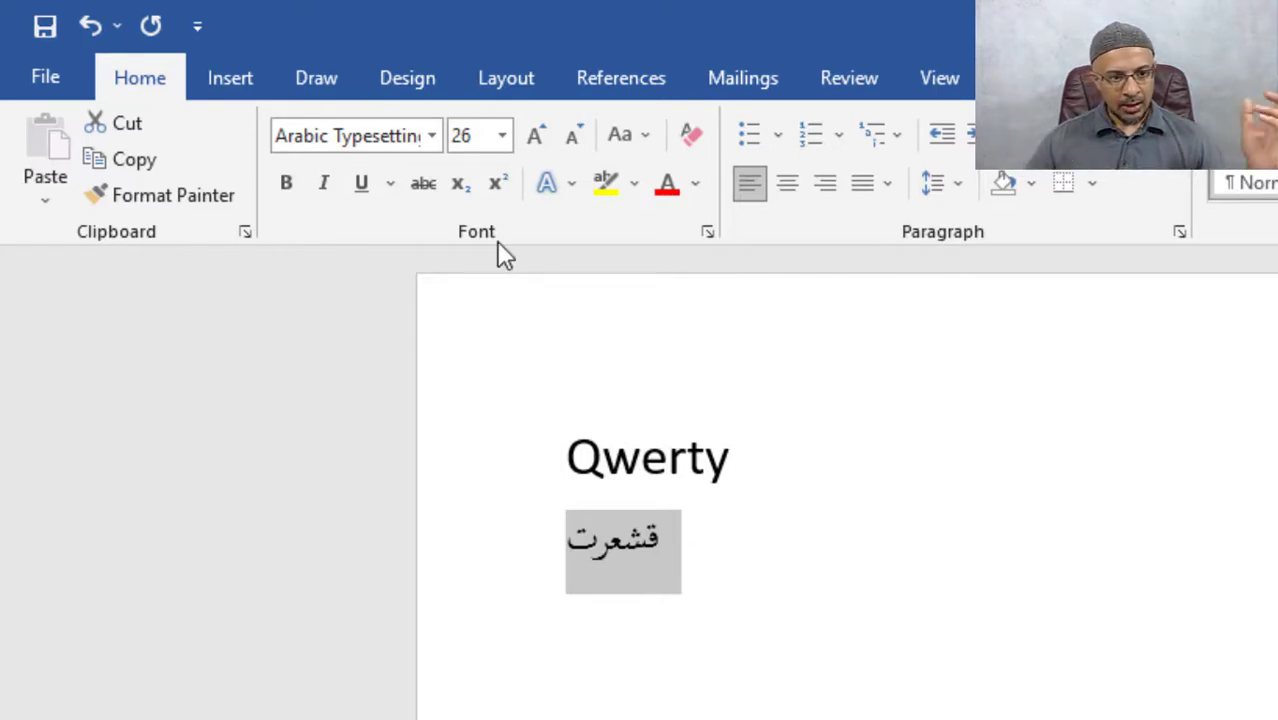
Browse the available fonts for ones that support Arabic script and apply Microsoft Uighur to the selected word.
{"action": "left_click", "coordinate": [432, 145]}
{"action": "scroll", "coordinate": [430, 655], "scroll_direction": "down", "scroll_amount": 1}
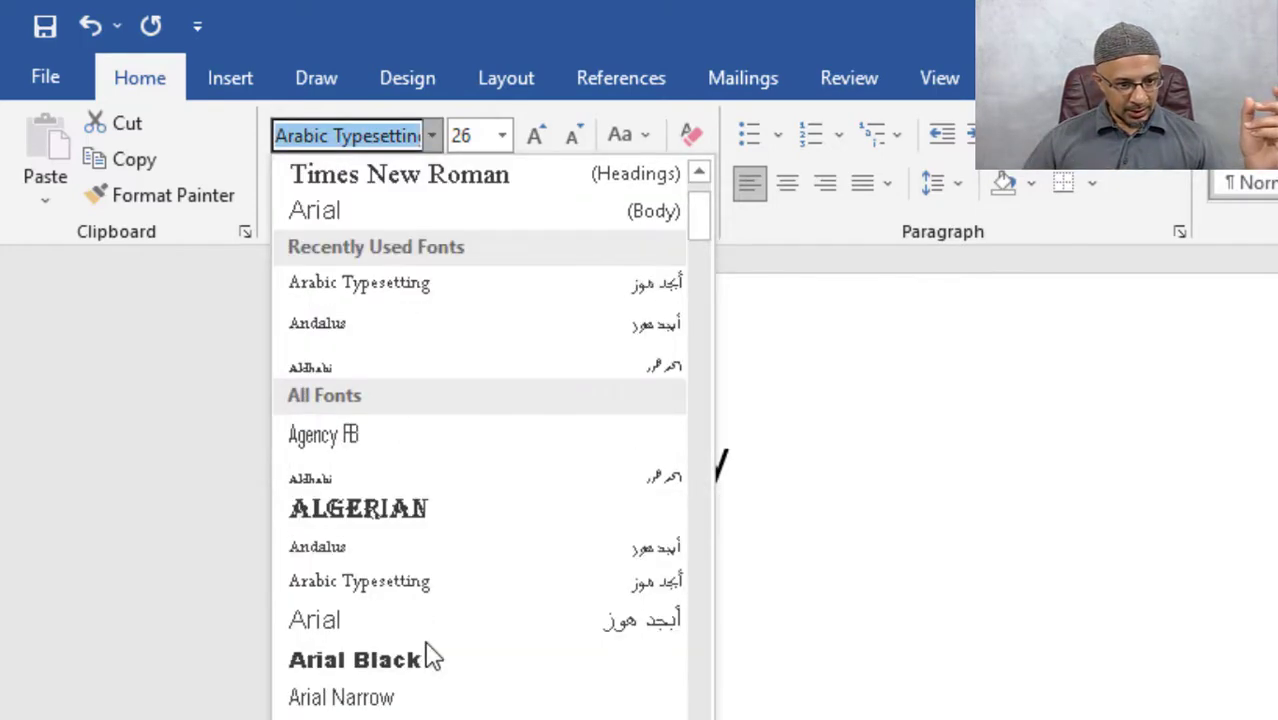
{"action": "scroll", "coordinate": [430, 660], "scroll_direction": "down", "scroll_amount": 10}
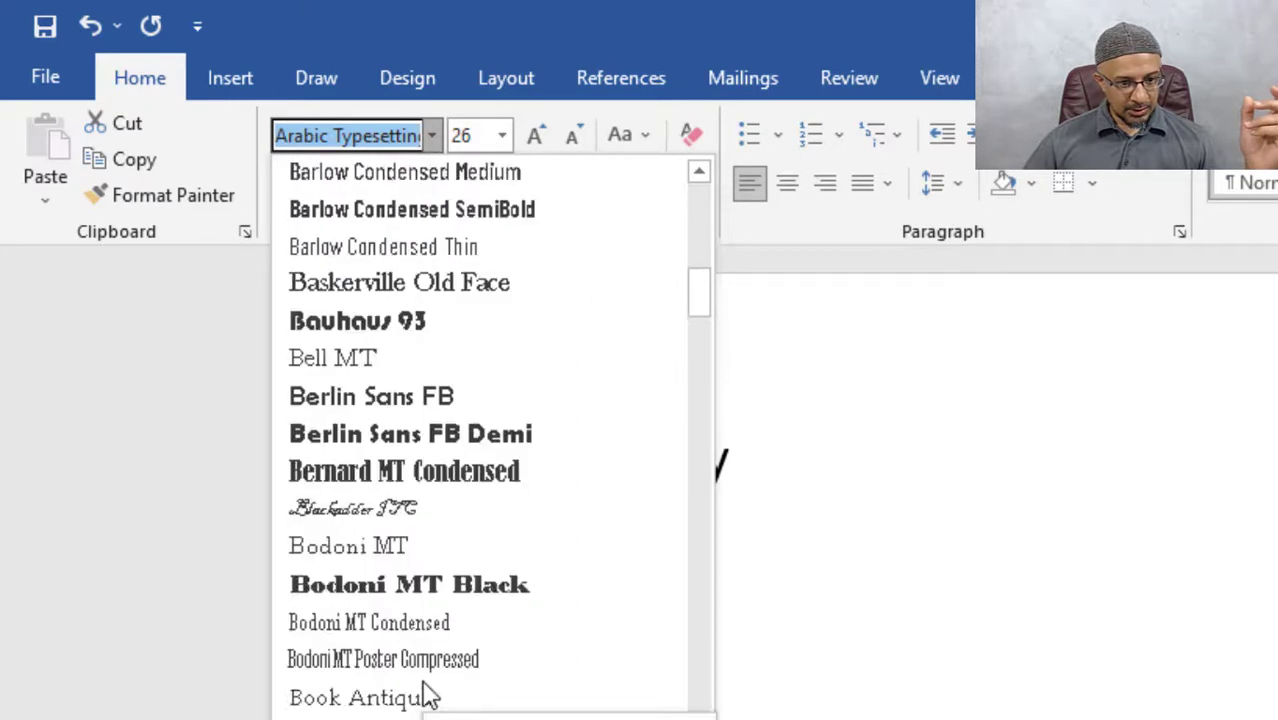
{"action": "scroll", "coordinate": [428, 695], "scroll_direction": "down", "scroll_amount": 10}
{"action": "scroll", "coordinate": [428, 695], "scroll_direction": "down", "scroll_amount": 9}
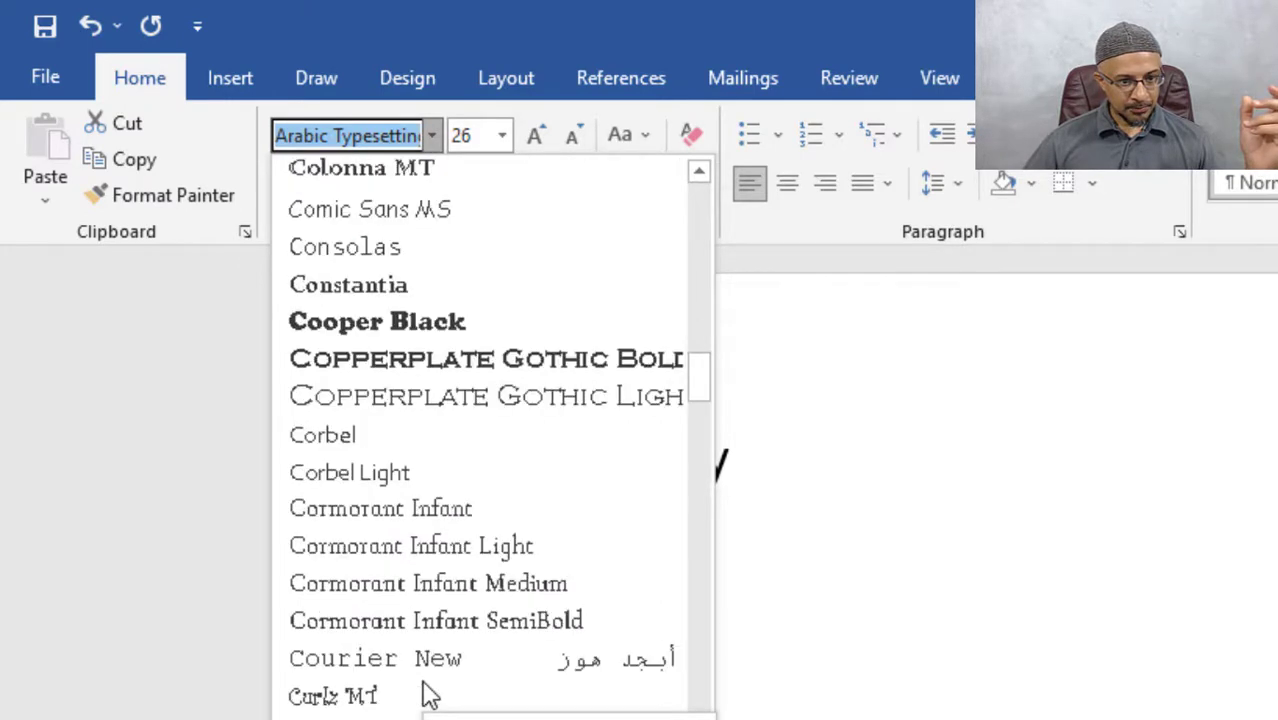
{"action": "scroll", "coordinate": [428, 693], "scroll_direction": "down", "scroll_amount": 1}
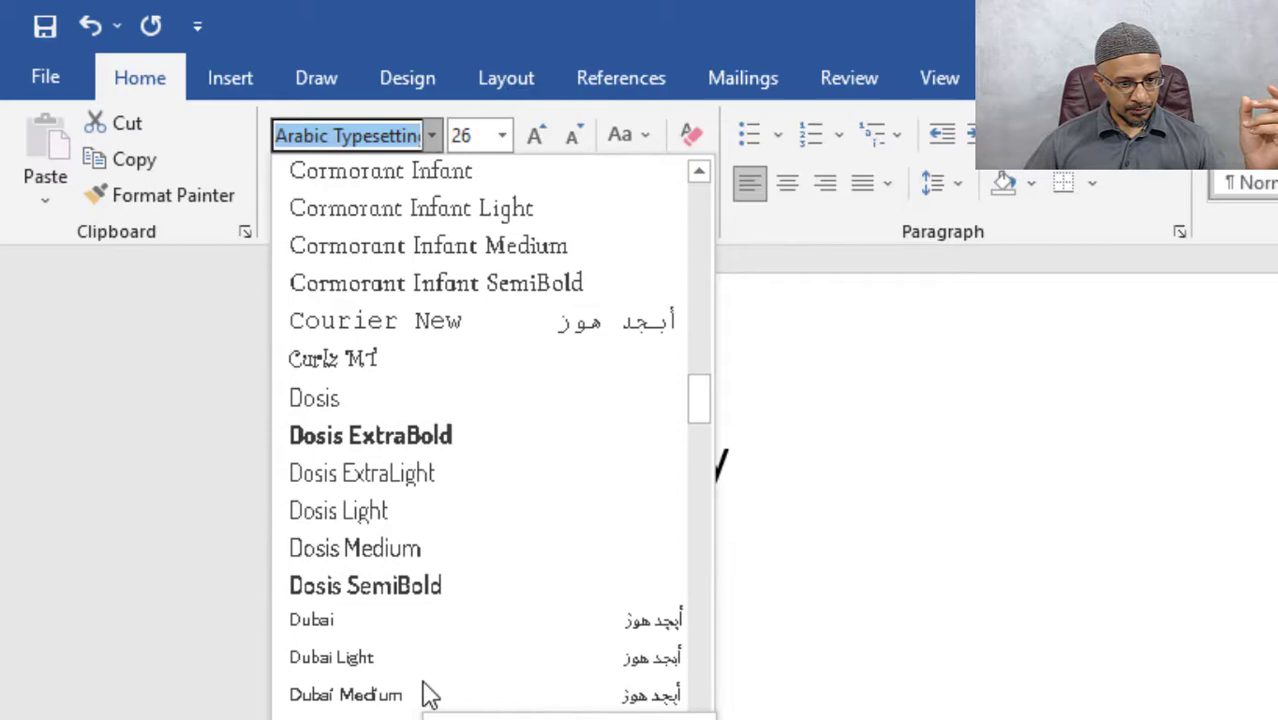
{"action": "scroll", "coordinate": [428, 695], "scroll_direction": "down", "scroll_amount": 8}
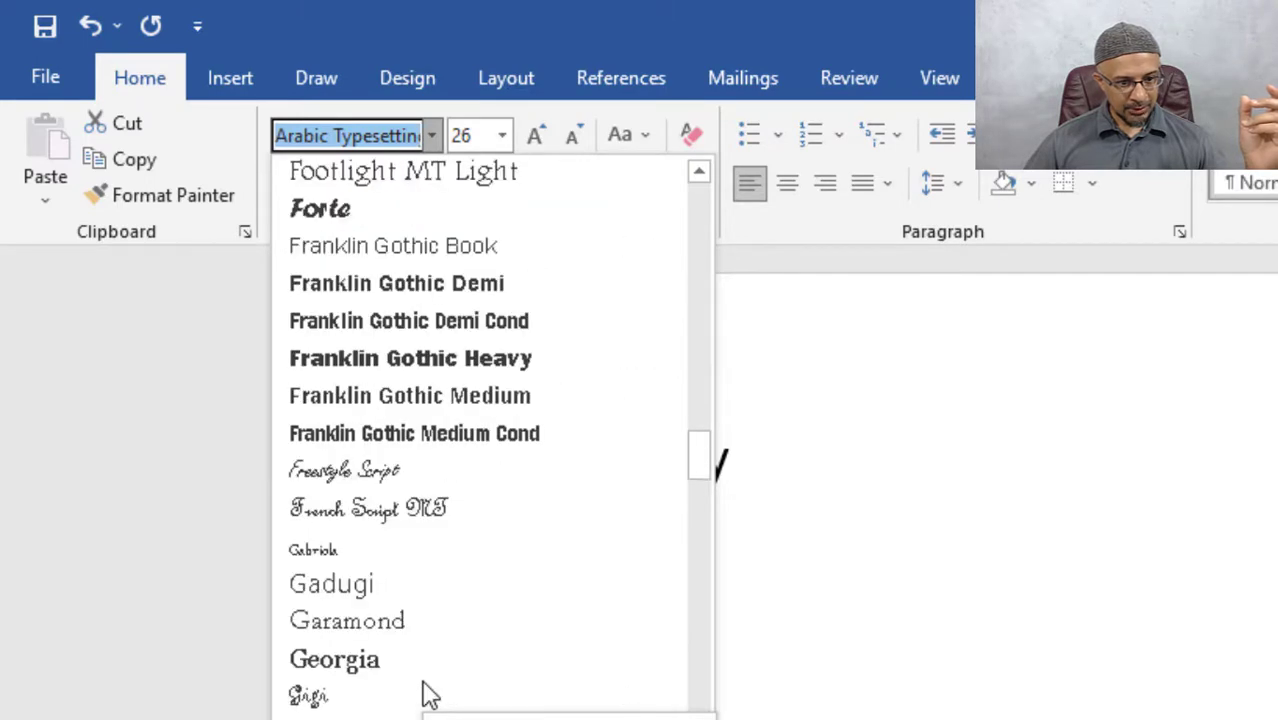
{"action": "scroll", "coordinate": [428, 695], "scroll_direction": "down", "scroll_amount": 9}
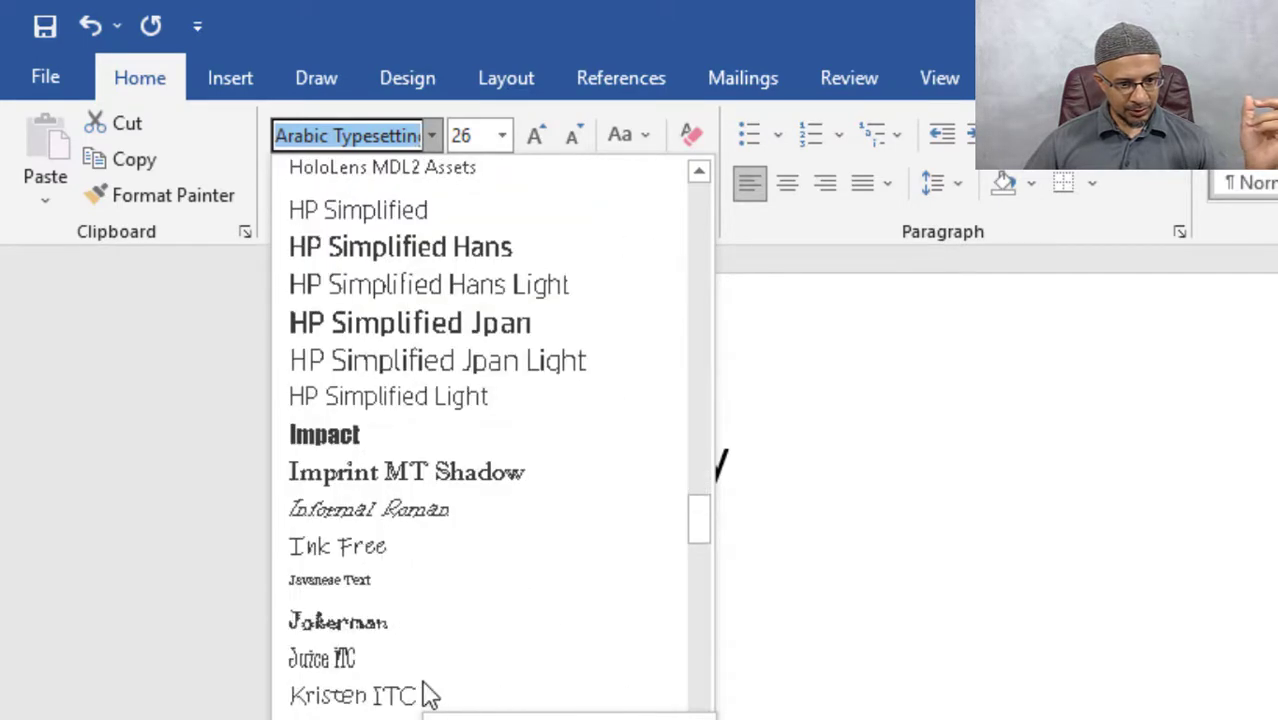
{"action": "scroll", "coordinate": [428, 695], "scroll_direction": "down", "scroll_amount": 9}
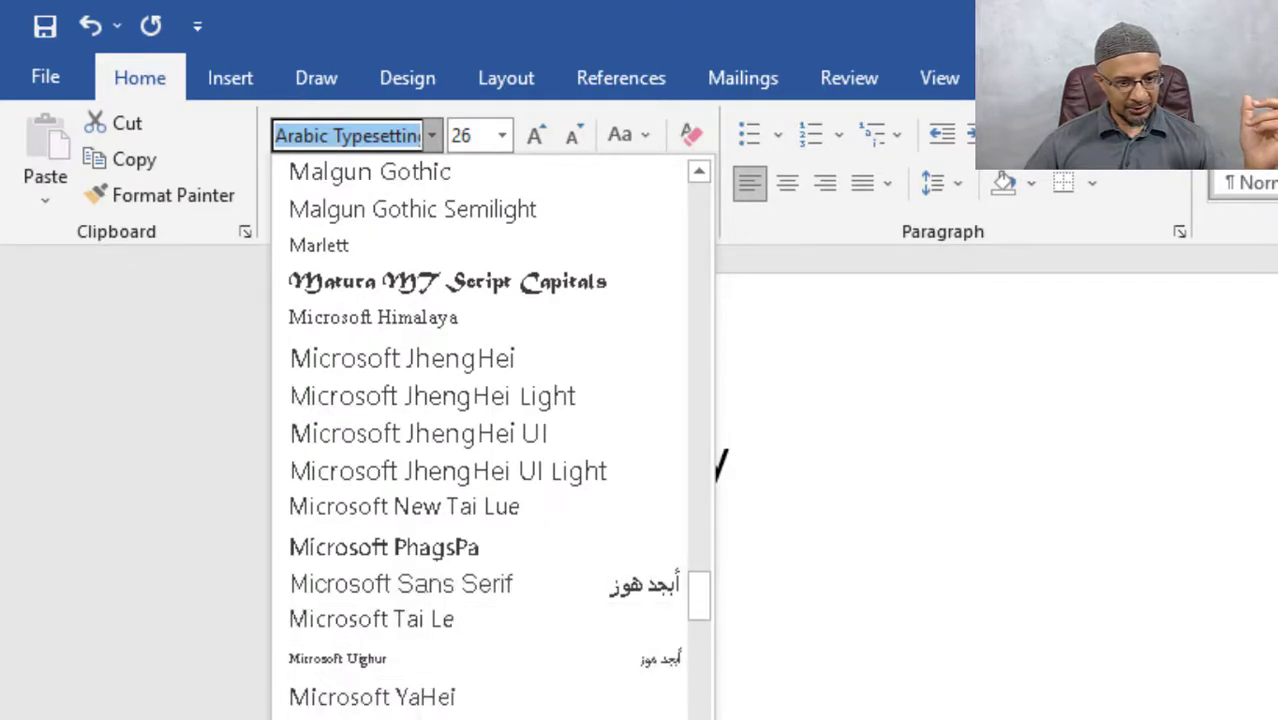
{"action": "scroll", "coordinate": [445, 563], "scroll_direction": "down", "scroll_amount": 1}
{"action": "left_click", "coordinate": [481, 632]}
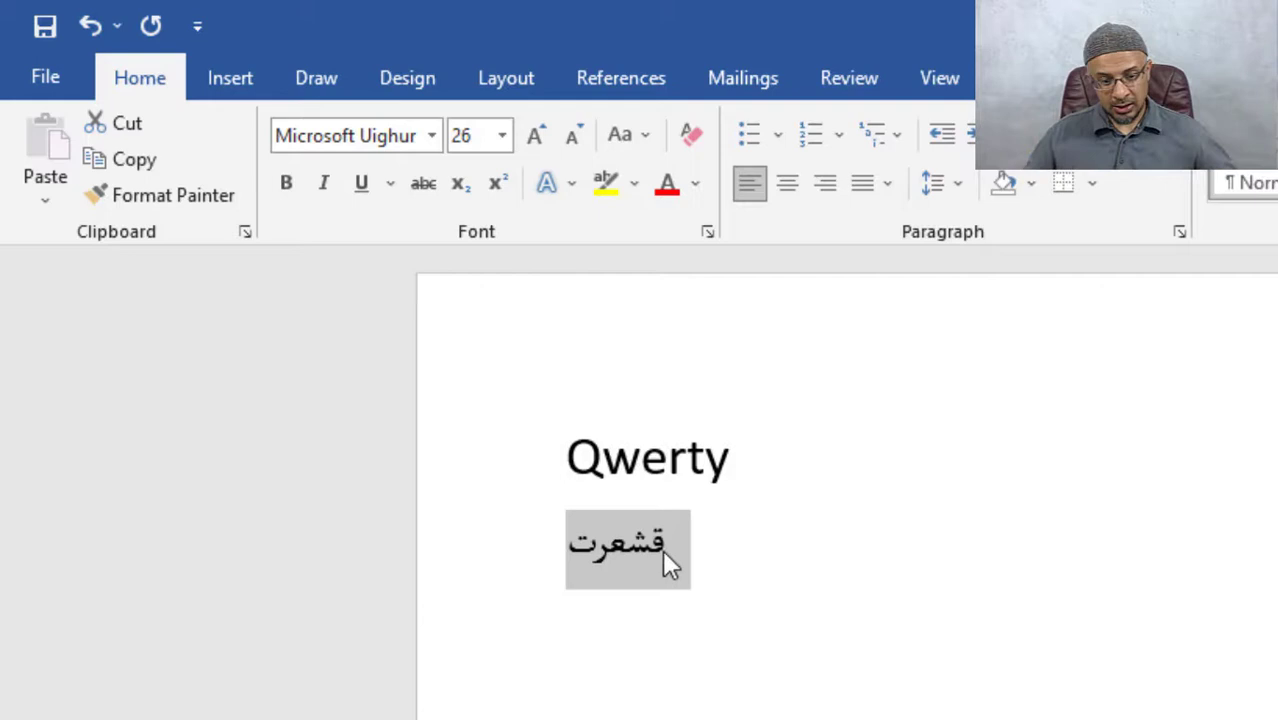
Format the selected Arabic word in the Traditional Arabic font at size 72.
{"action": "left_click", "coordinate": [502, 135]}
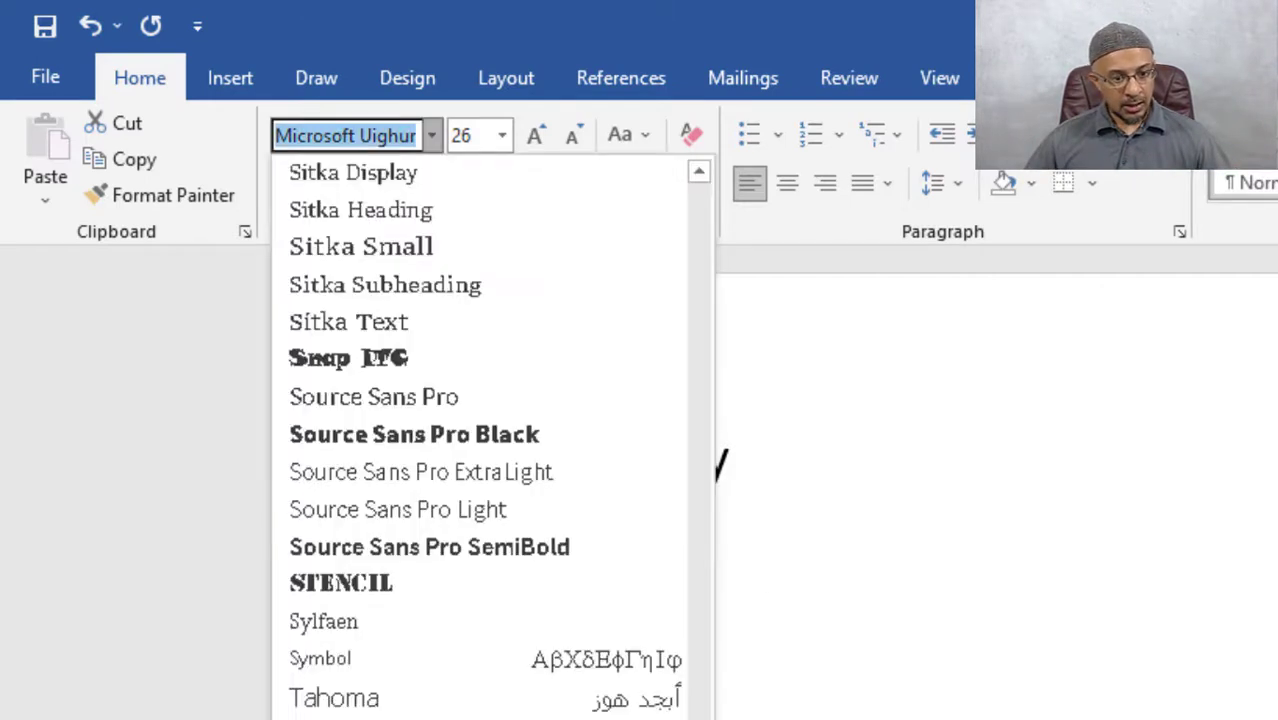
{"action": "left_click", "coordinate": [400, 714]}
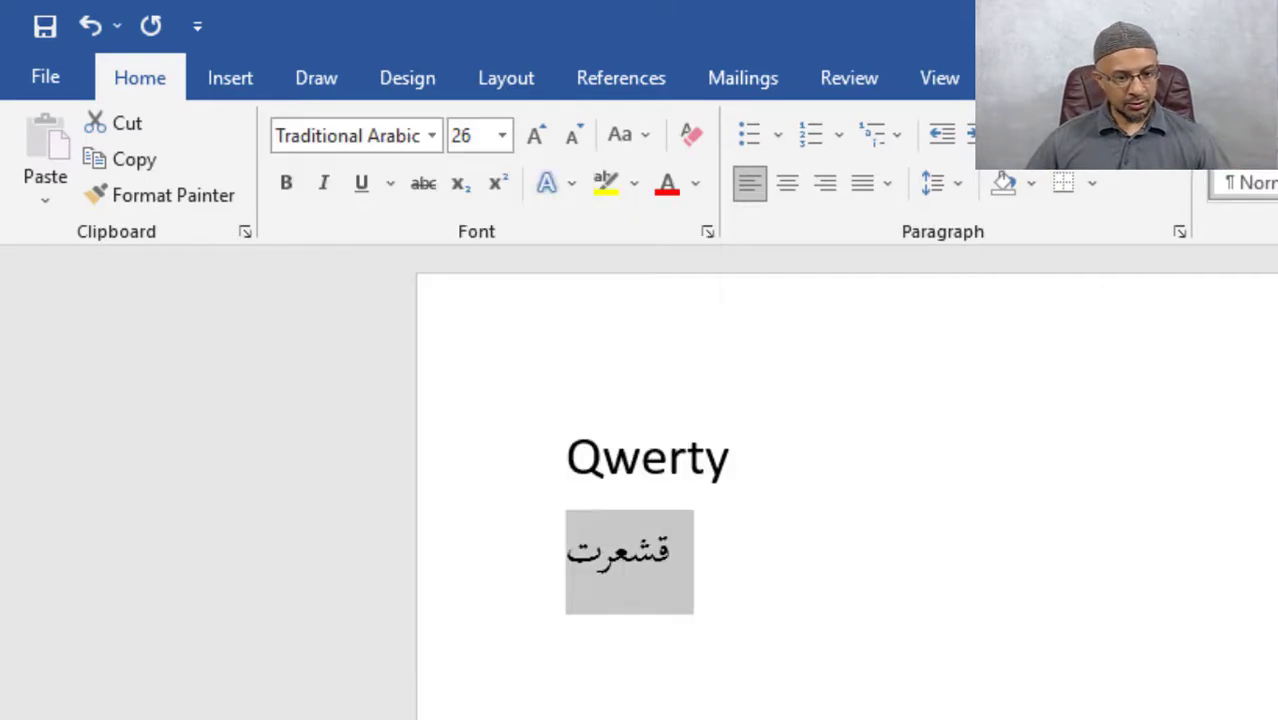
{"action": "left_click", "coordinate": [522, 138]}
{"action": "left_click", "coordinate": [522, 138]}
{"action": "left_click", "coordinate": [522, 138]}
{"action": "left_click", "coordinate": [522, 138]}
{"action": "left_click", "coordinate": [836, 658]}
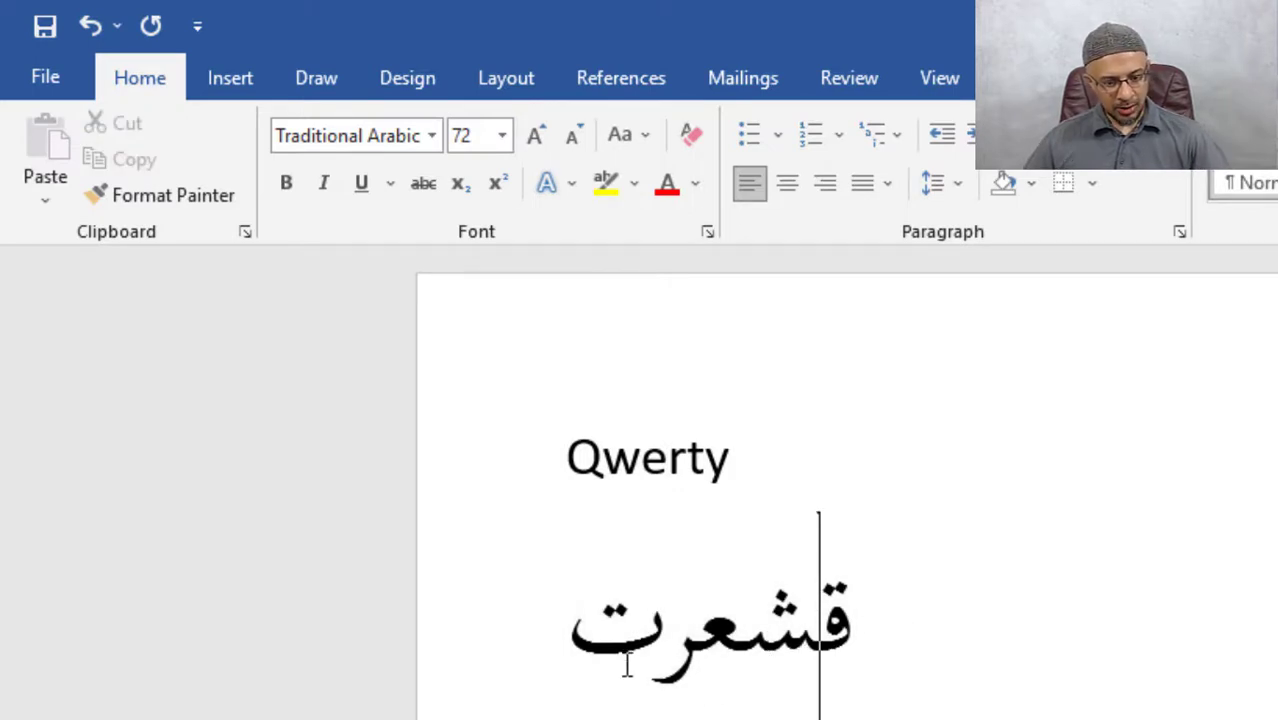
Append the letters ط, ث and و to the end of the Arabic word, removing the trial letter ى.
{"action": "left_click", "coordinate": [580, 632]}
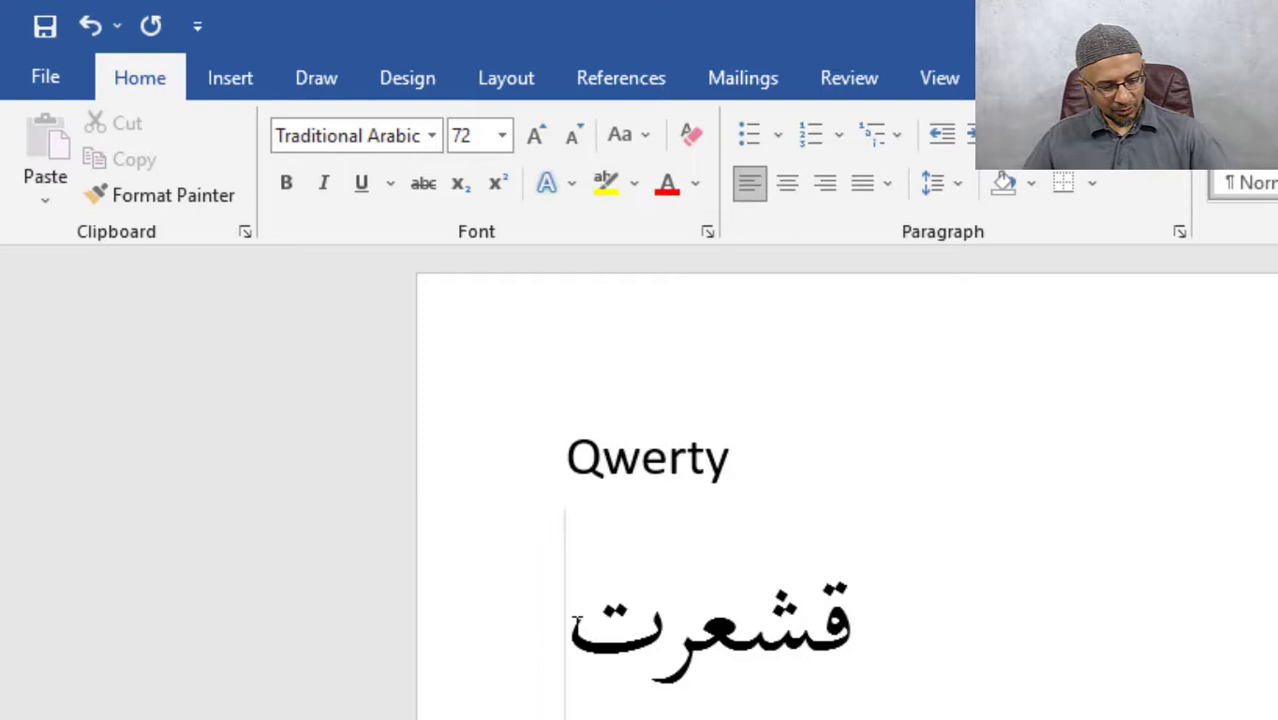
{"action": "type", "text": "ط"}
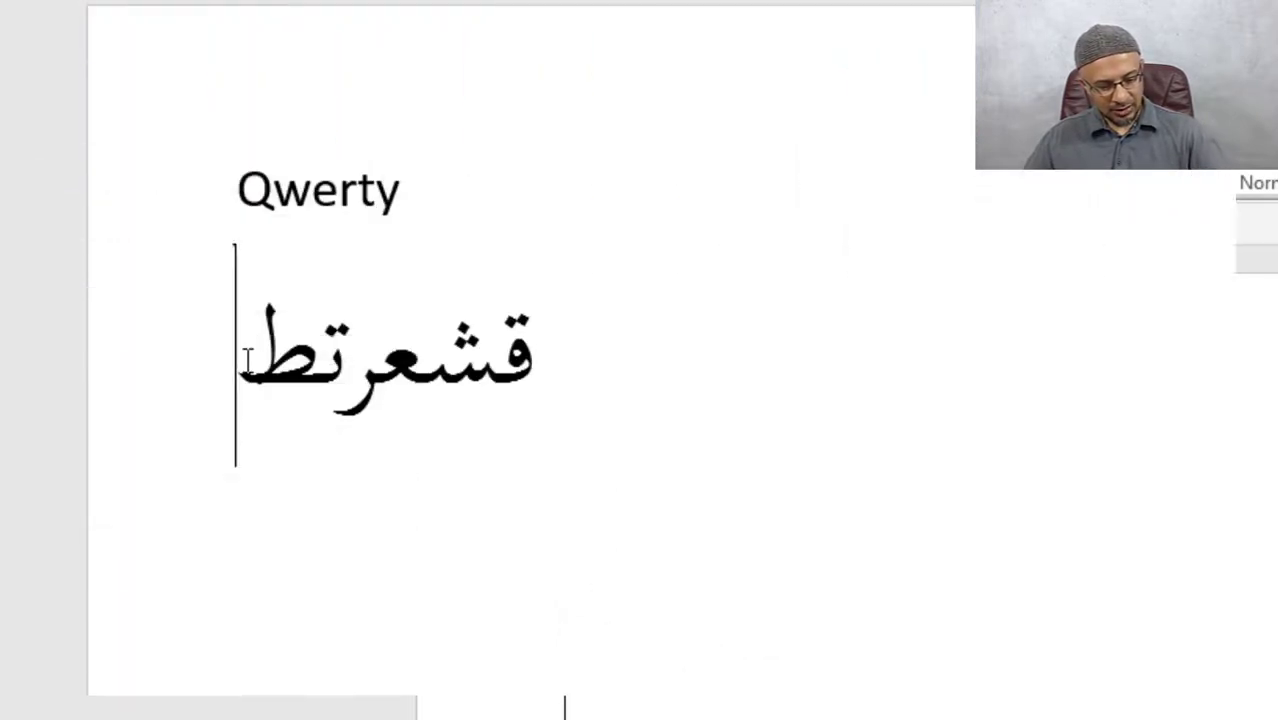
{"action": "type", "text": "ى"}
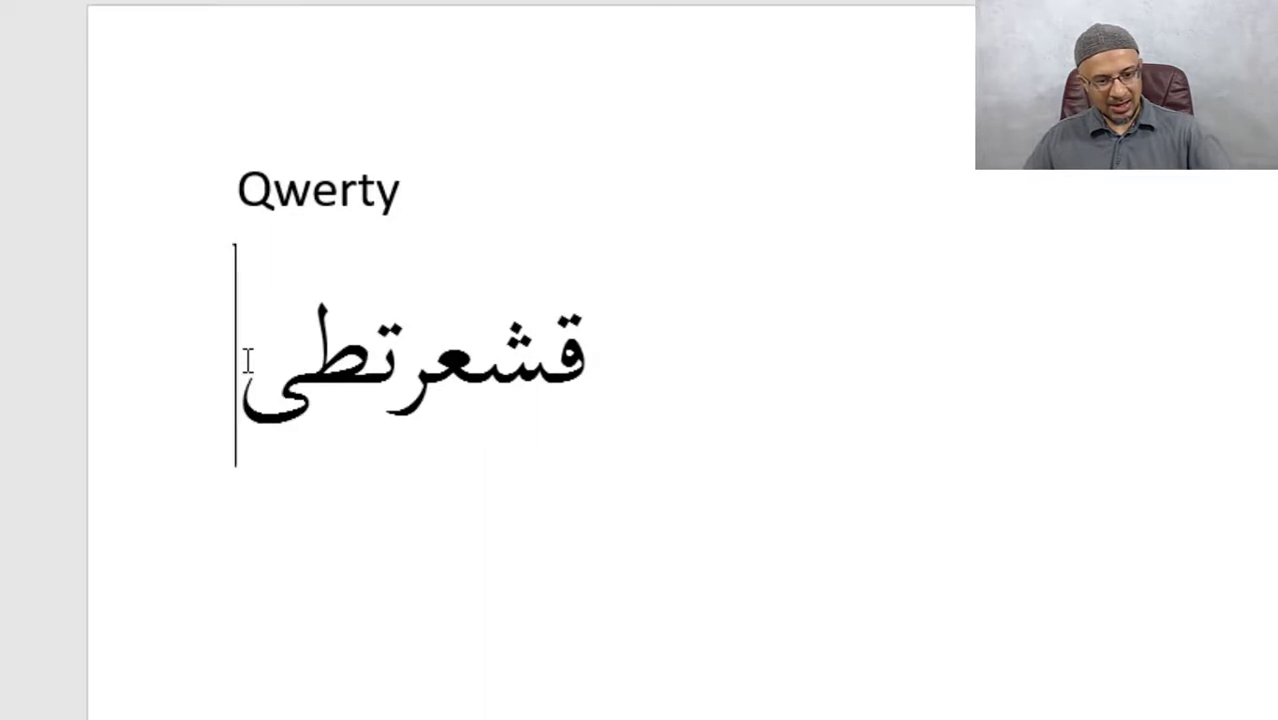
{"action": "key", "text": "BackSpace"}
{"action": "type", "text": "ثو"}
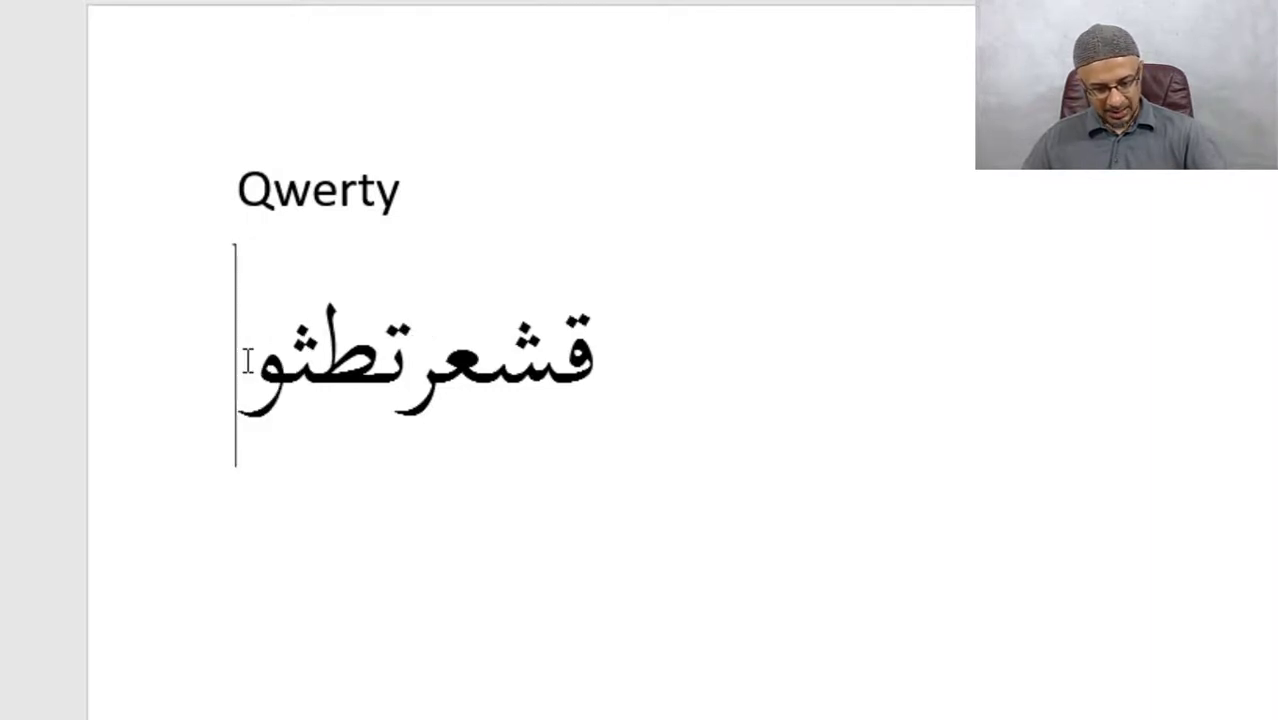
Continue the Arabic letter string with ي, ه, ة and إ.
{"action": "type", "text": "ي"}
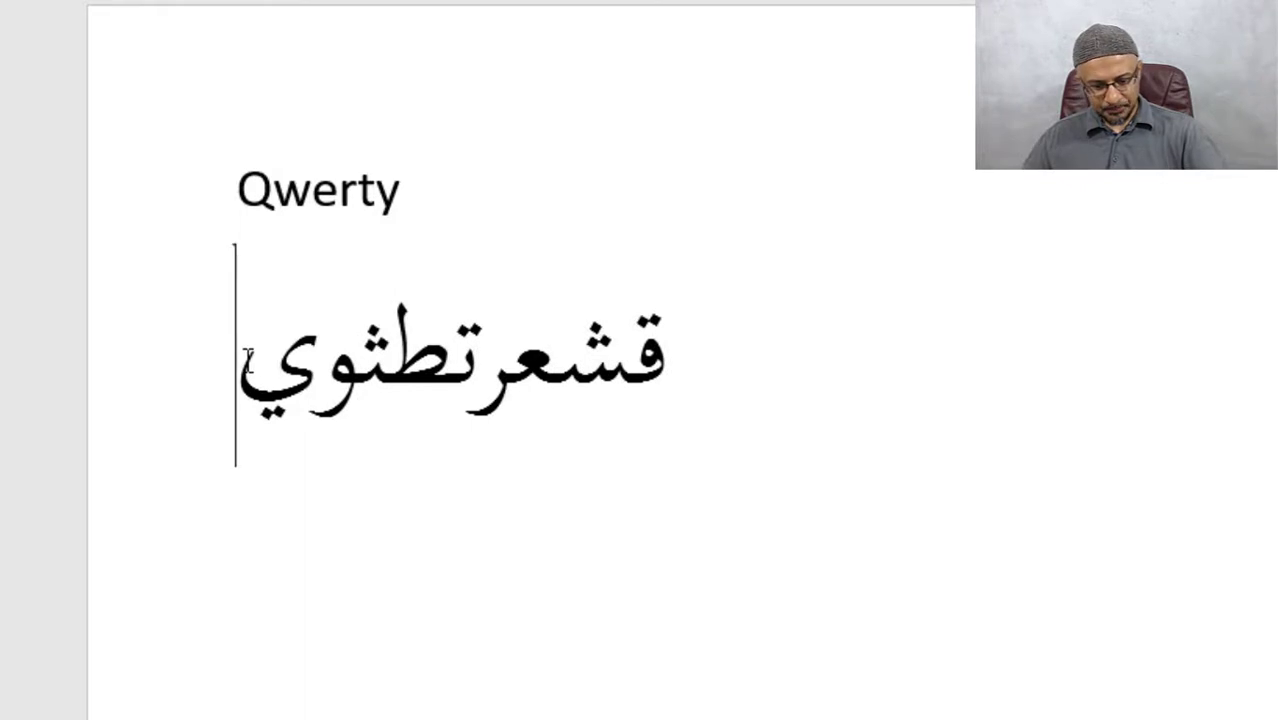
{"action": "type", "text": "ه"}
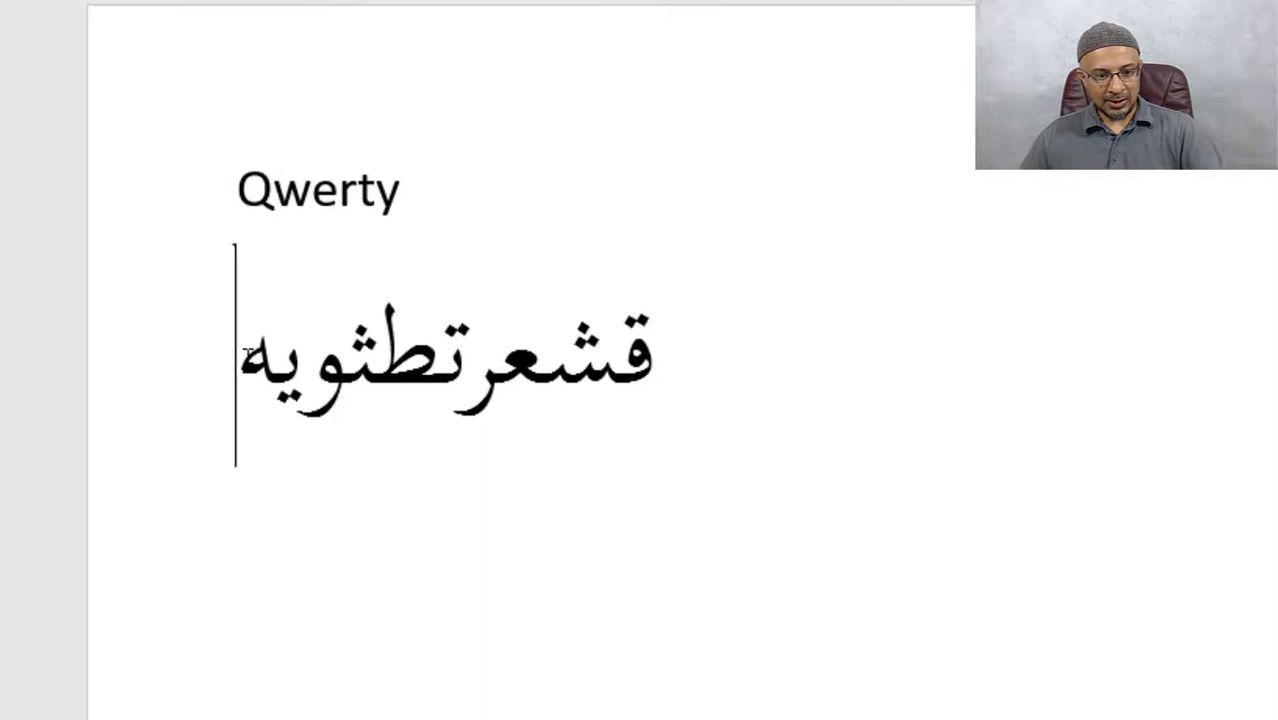
{"action": "type", "text": "ة"}
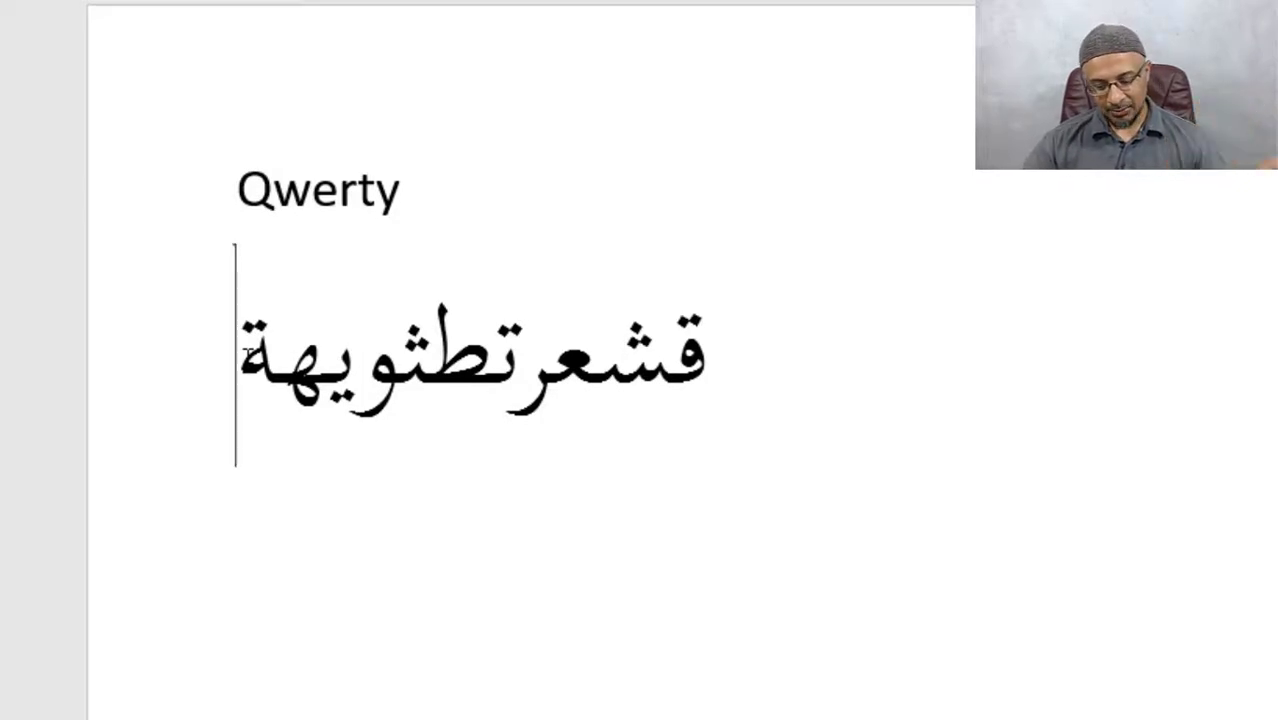
{"action": "type", "text": "إ"}
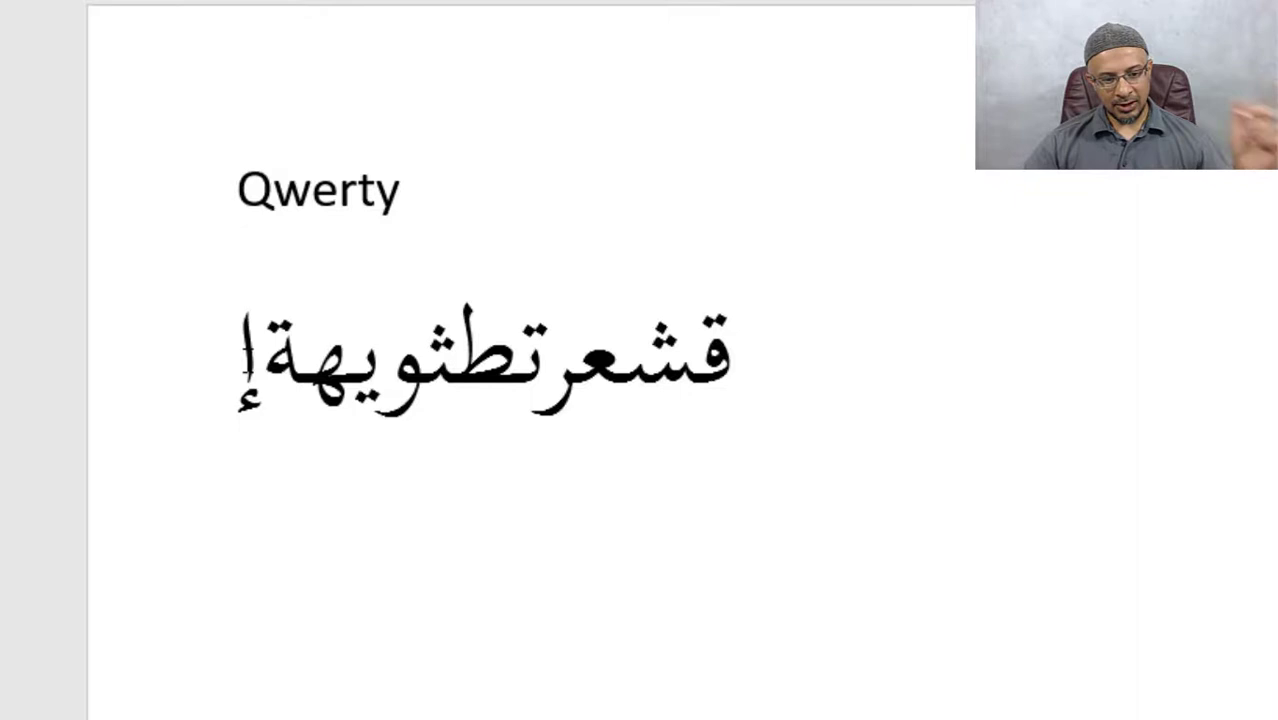
Append the letters أ and ء to the end of the Arabic letter string below Qwerty.
{"action": "type", "text": "أ"}
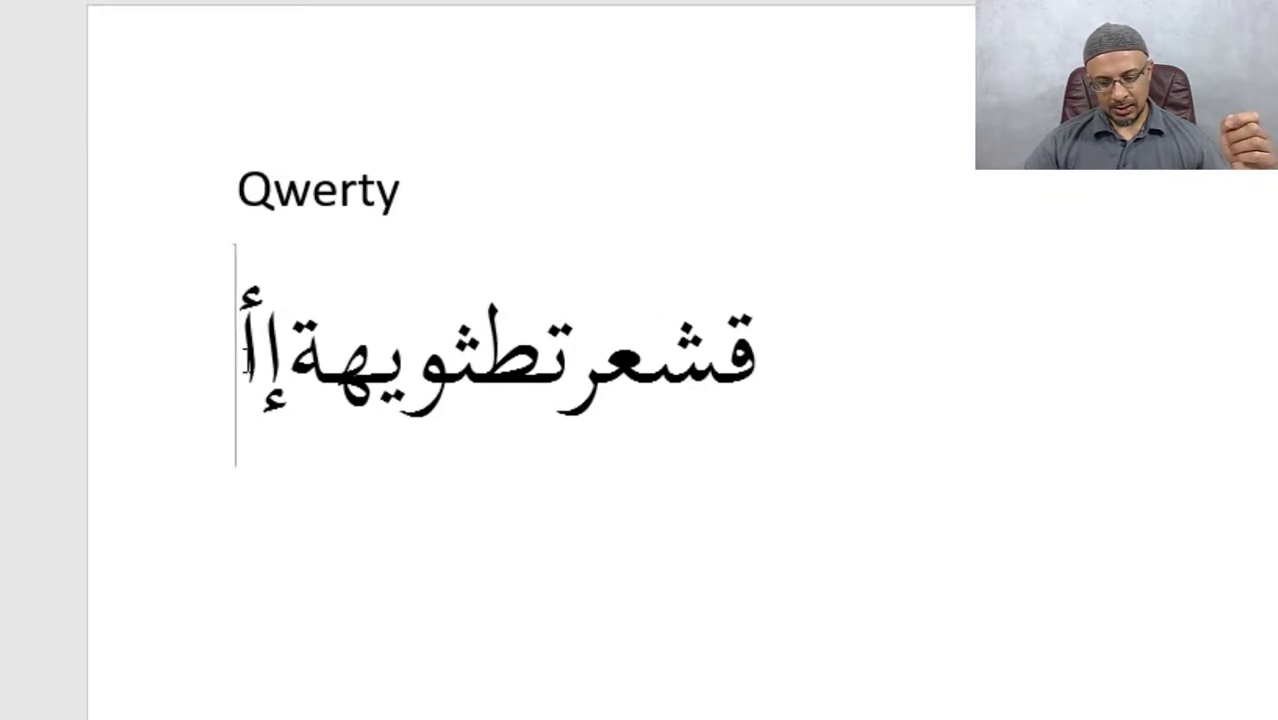
{"action": "type", "text": "ء"}
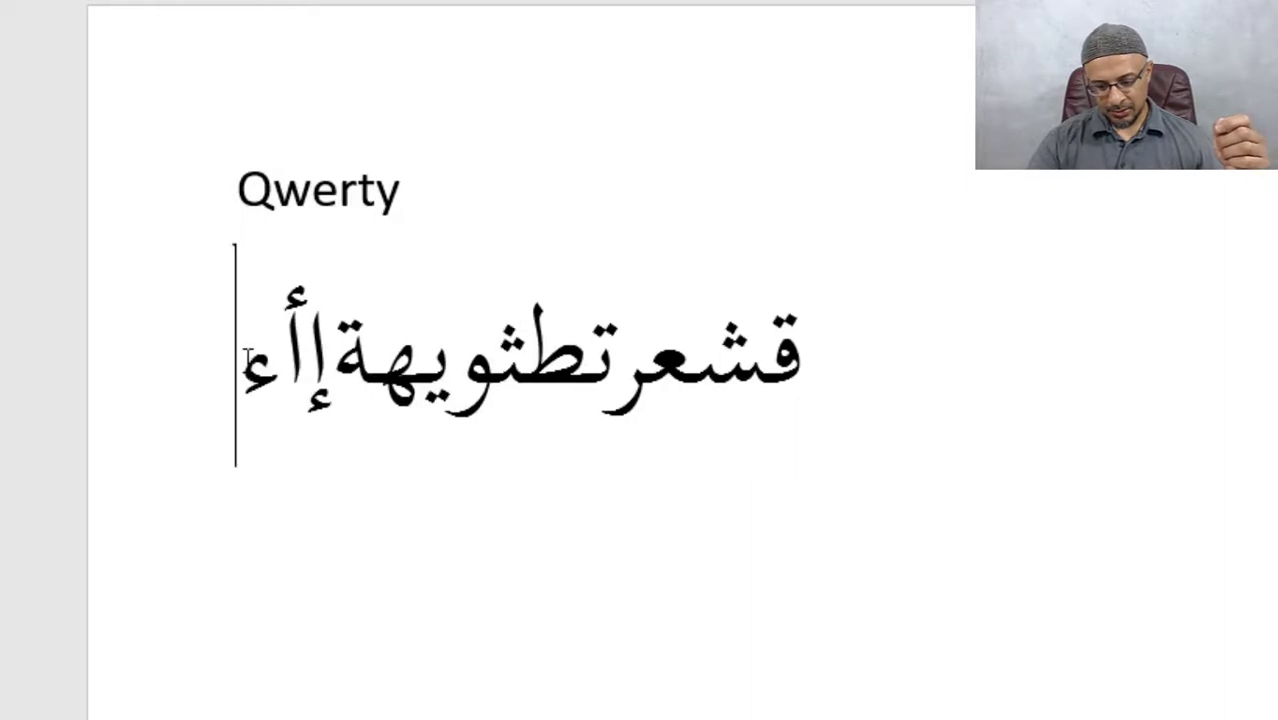
{"action": "key", "text": "BackSpace"}
{"action": "type", "text": "ء"}
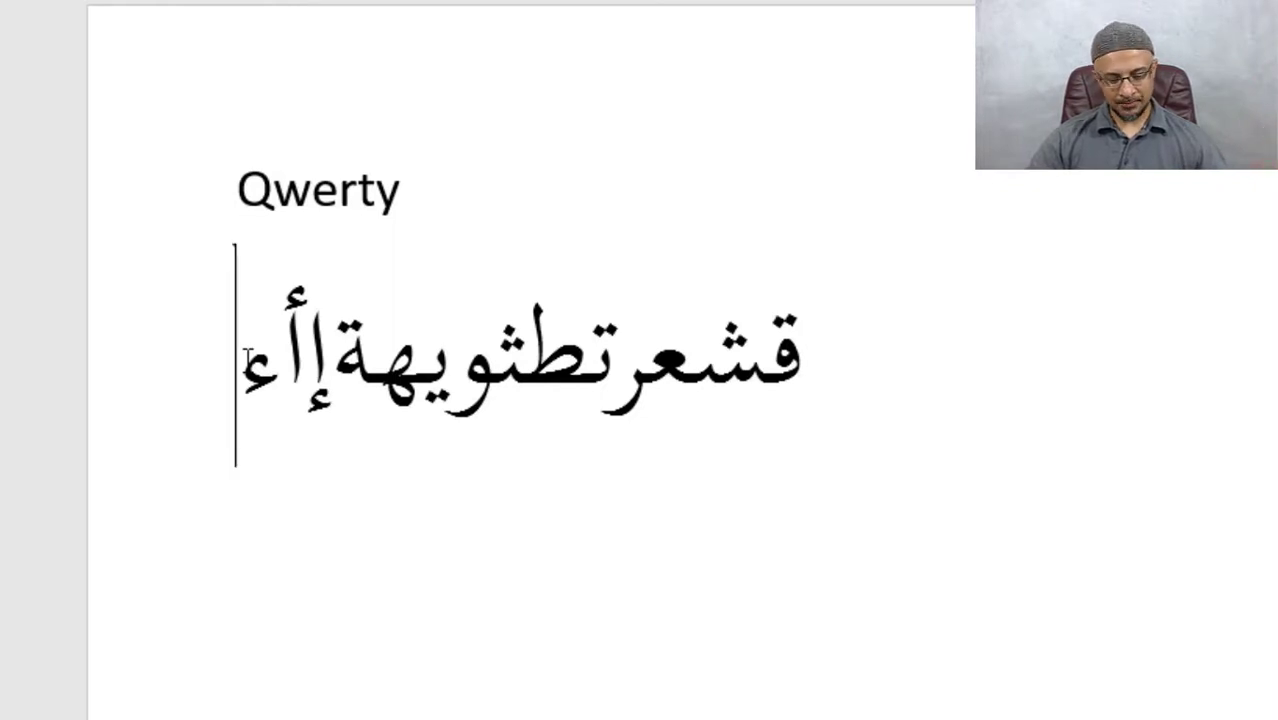
Start a second line of Arabic letters with ا, ٱ, س and ص.
{"action": "key", "text": "Return"}
{"action": "type", "text": "س"}
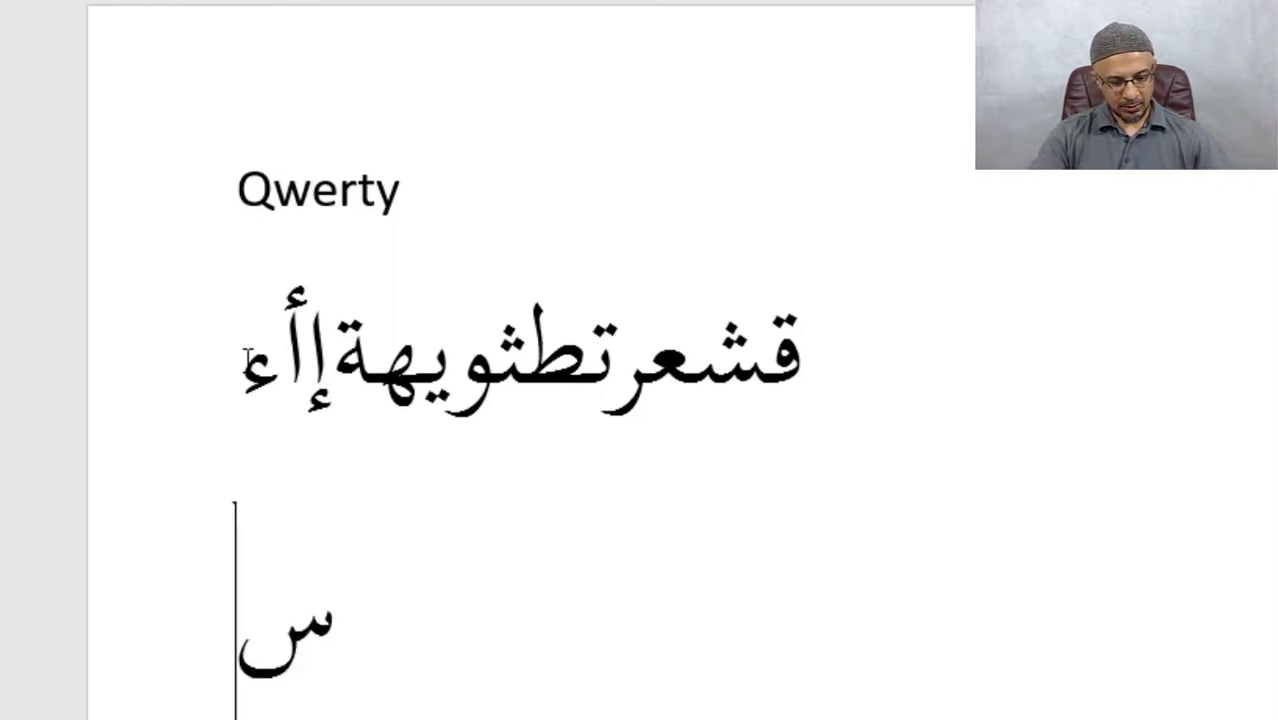
{"action": "type", "text": "ماء"}
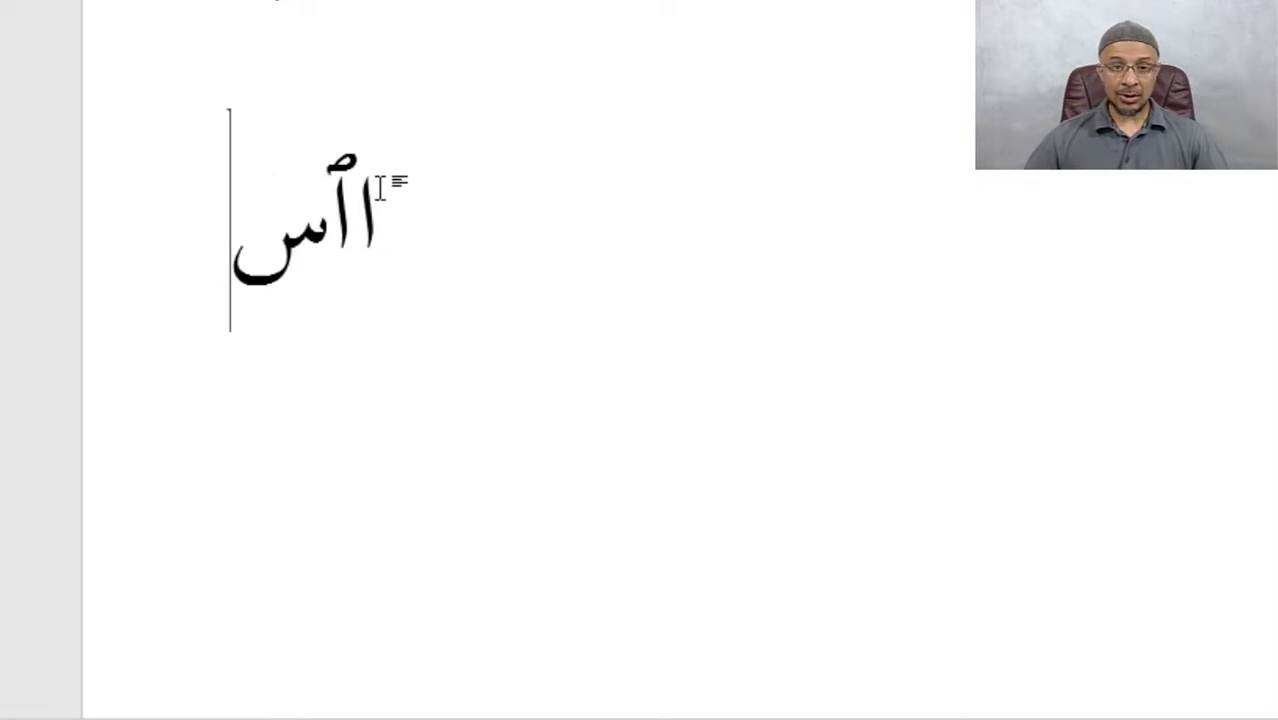
{"action": "type", "text": "ص"}
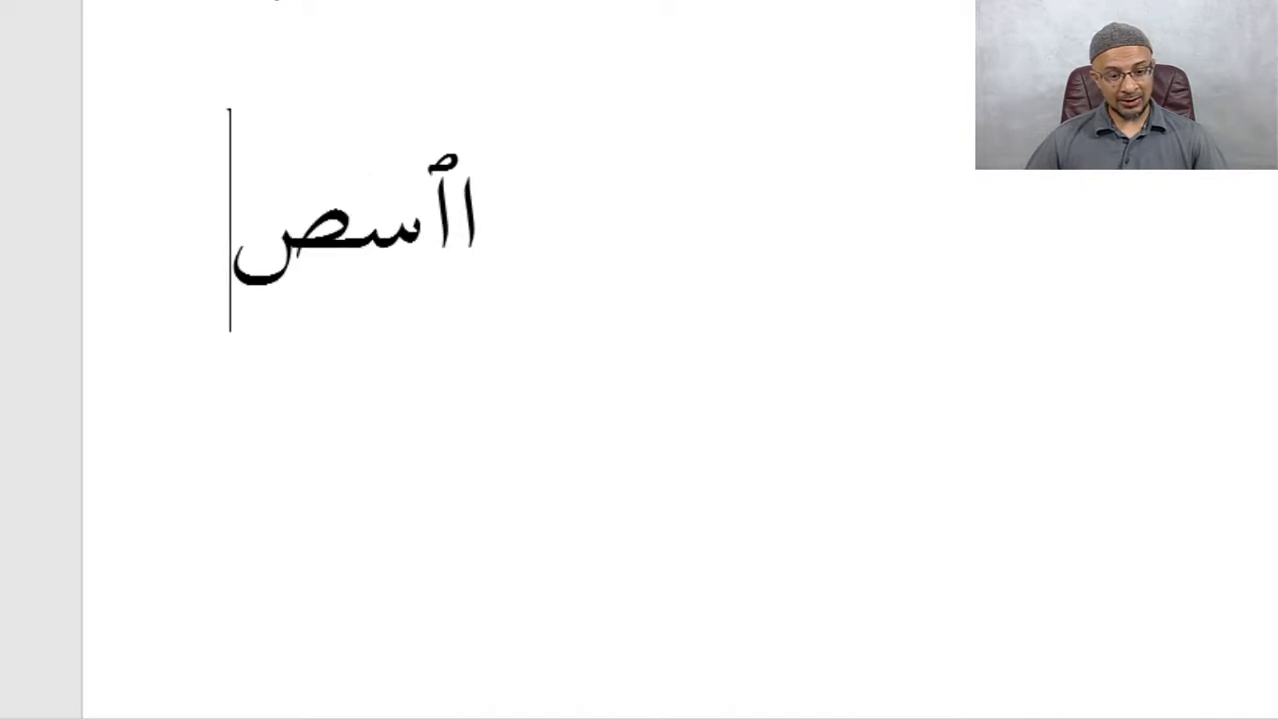
Continue the second letter line with دضفغغحهجكل and the punctuation marks ؛ and :, and delete the last character.
{"action": "type", "text": "دضفغغحه"}
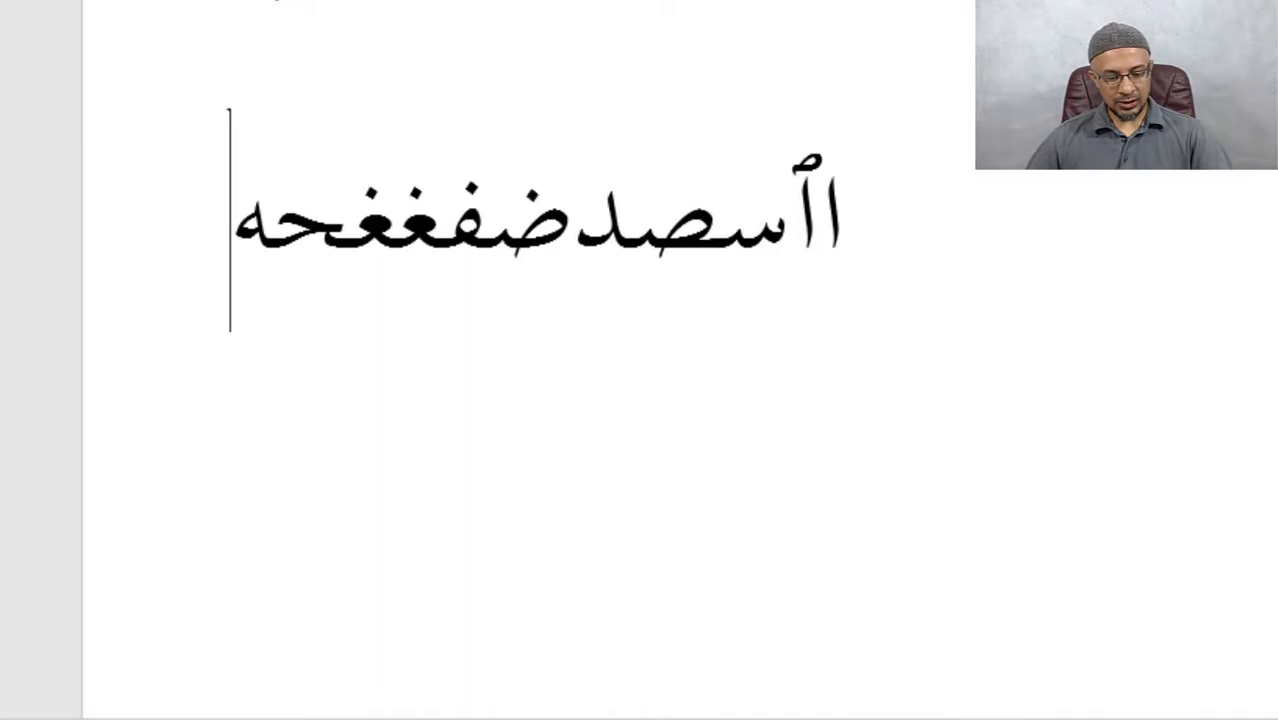
{"action": "type", "text": "ج"}
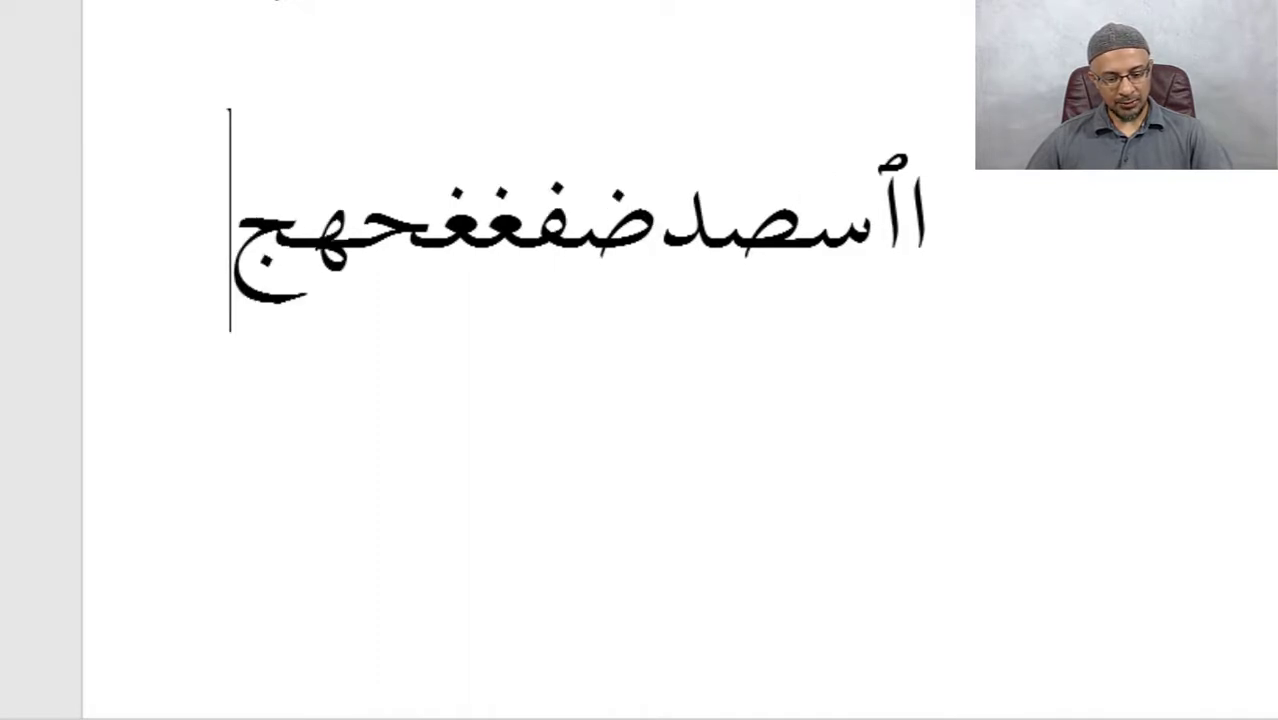
{"action": "type", "text": "كل؛:"}
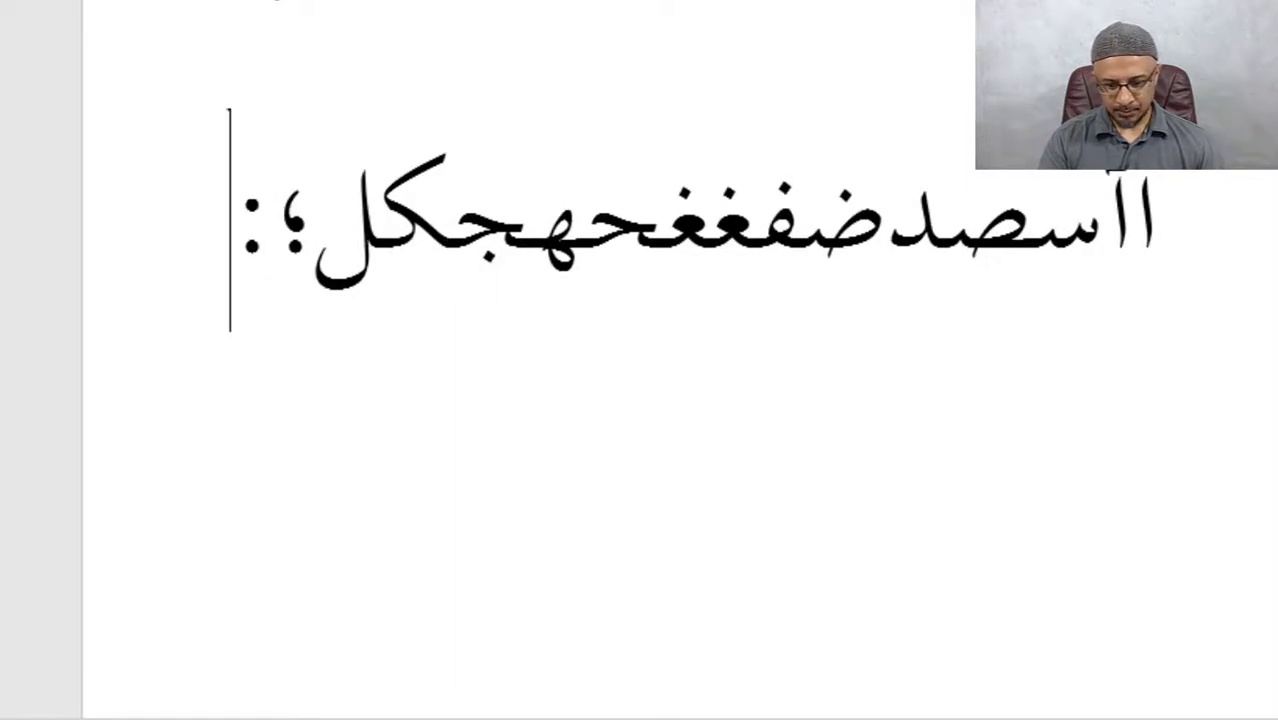
{"action": "key", "text": "BackSpace"}
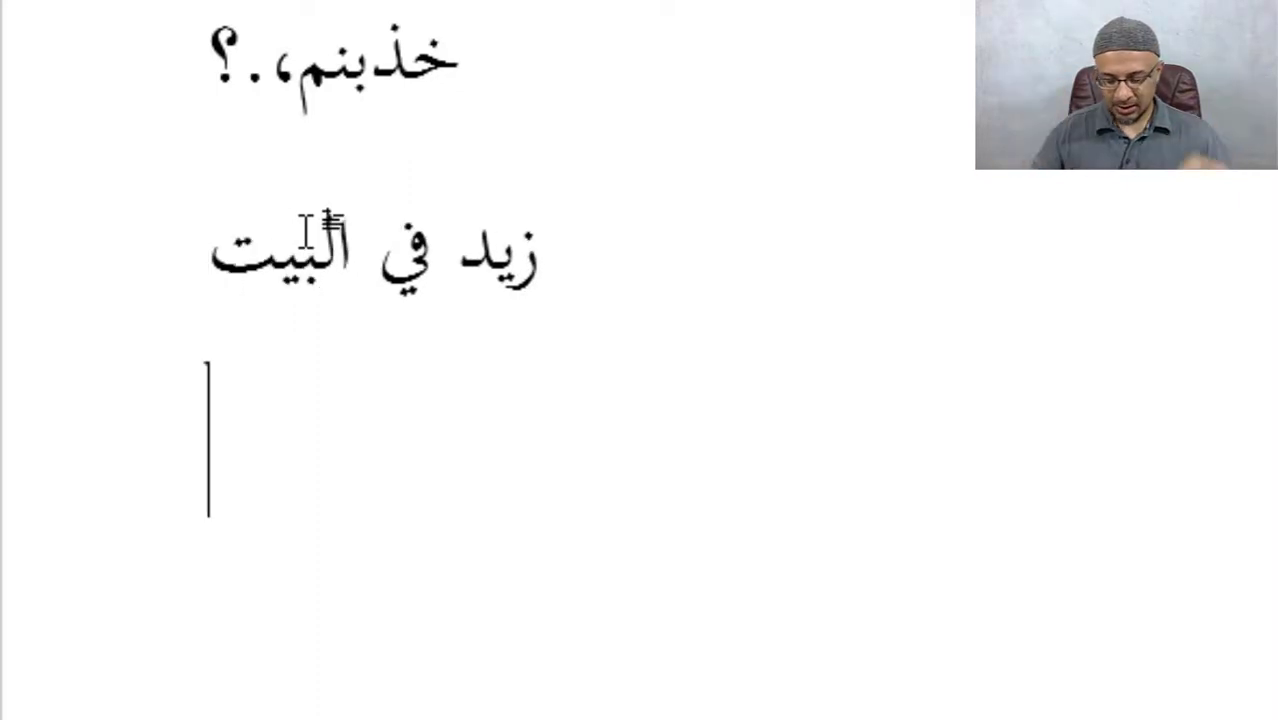
Add a damma (ُ) to the opening letter ز of the Arabic sentence.
{"action": "scroll", "coordinate": [407, 245], "scroll_direction": "down", "scroll_amount": 3}
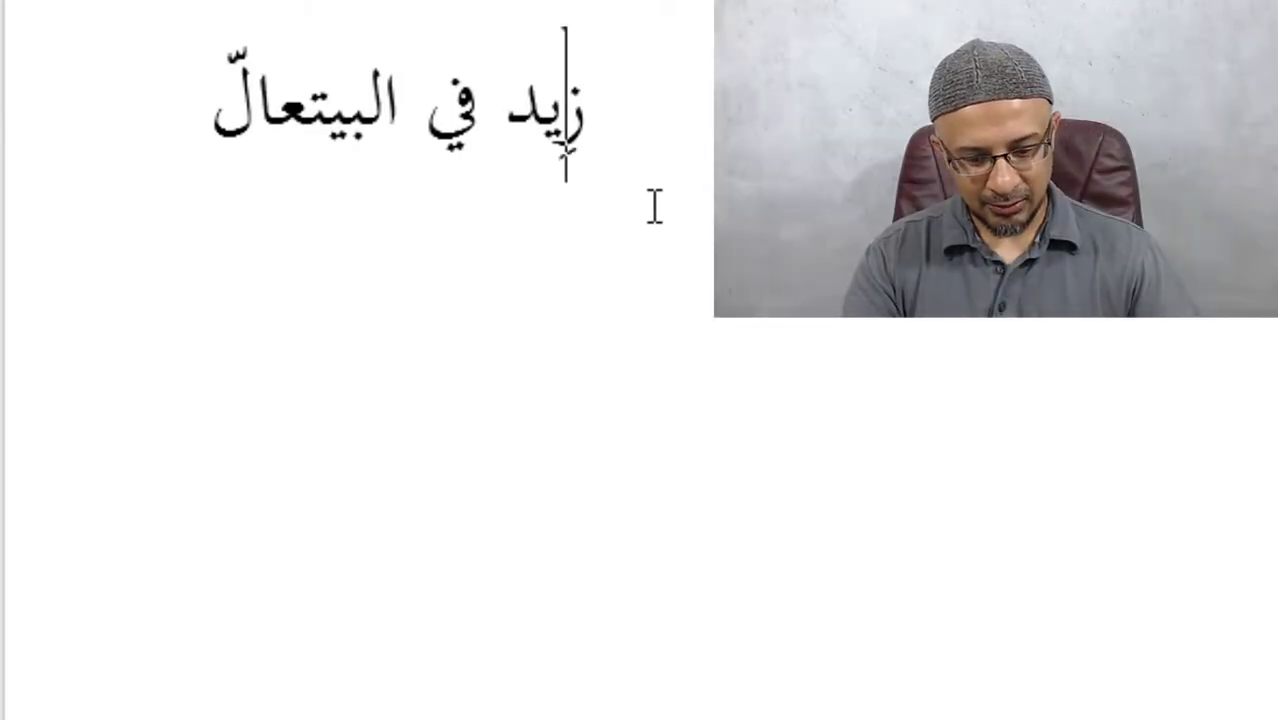
{"action": "type", "text": "ُ"}
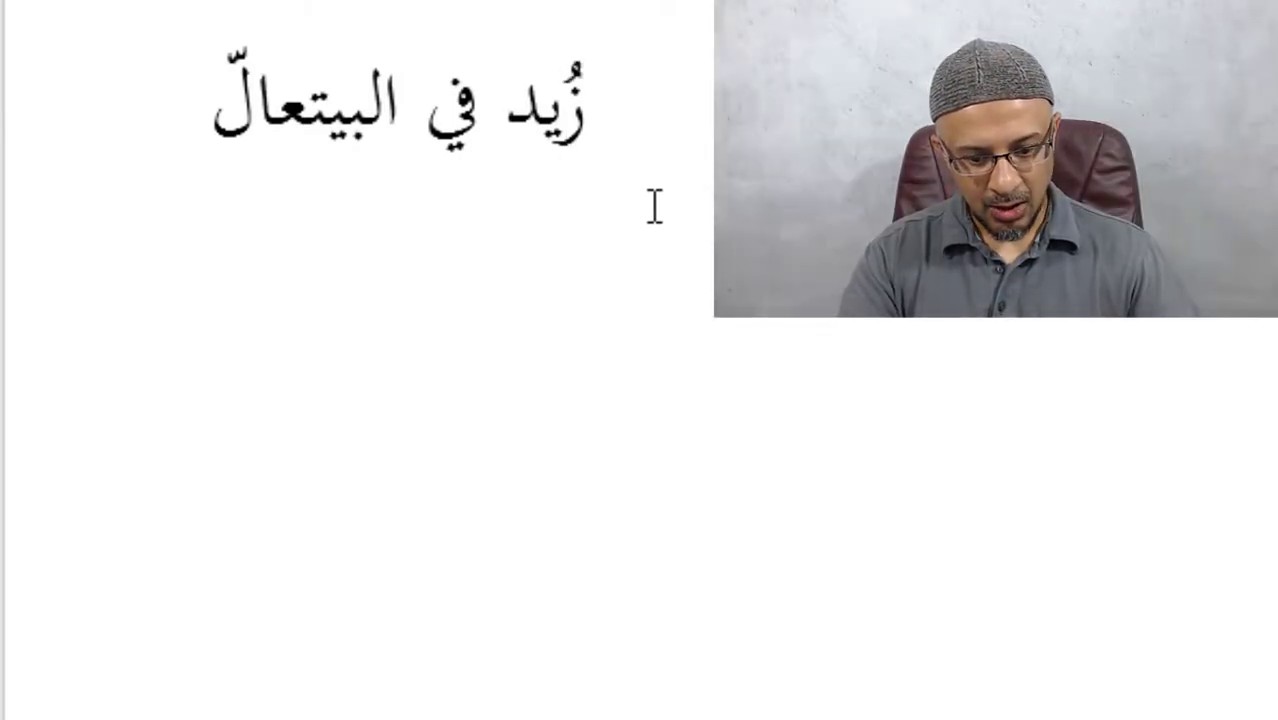